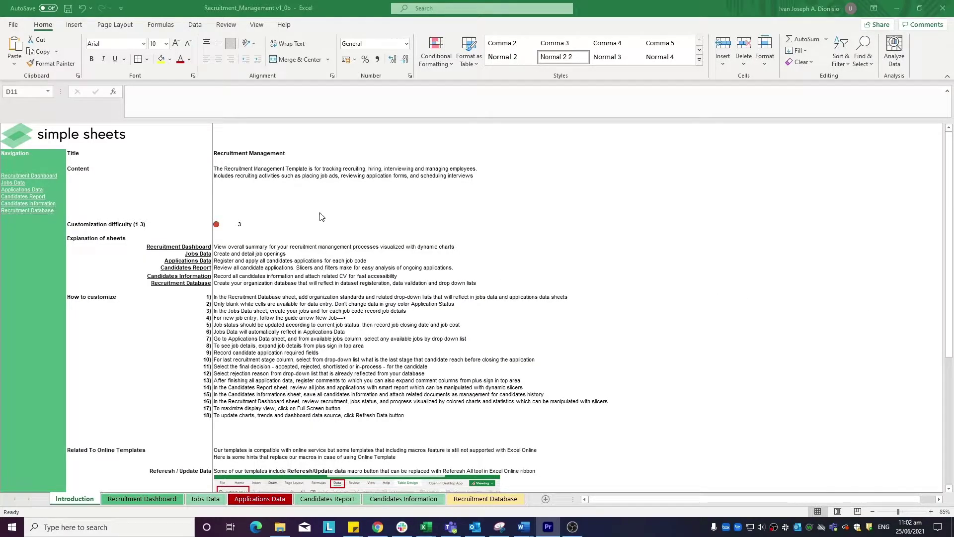
Read the template's content description, customization difficulty, Recruitment Dashboard explanation and customization steps.
left_click(219, 169)
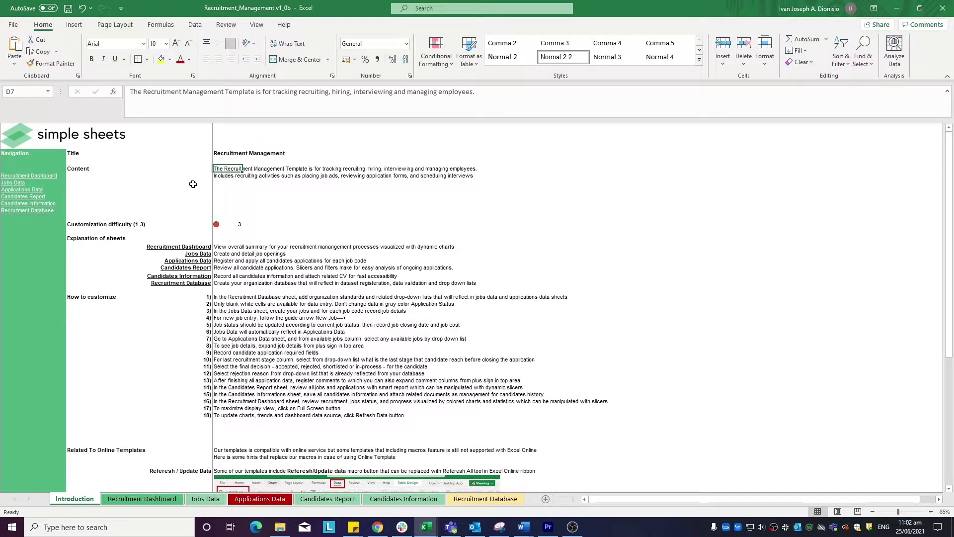
left_click(231, 226)
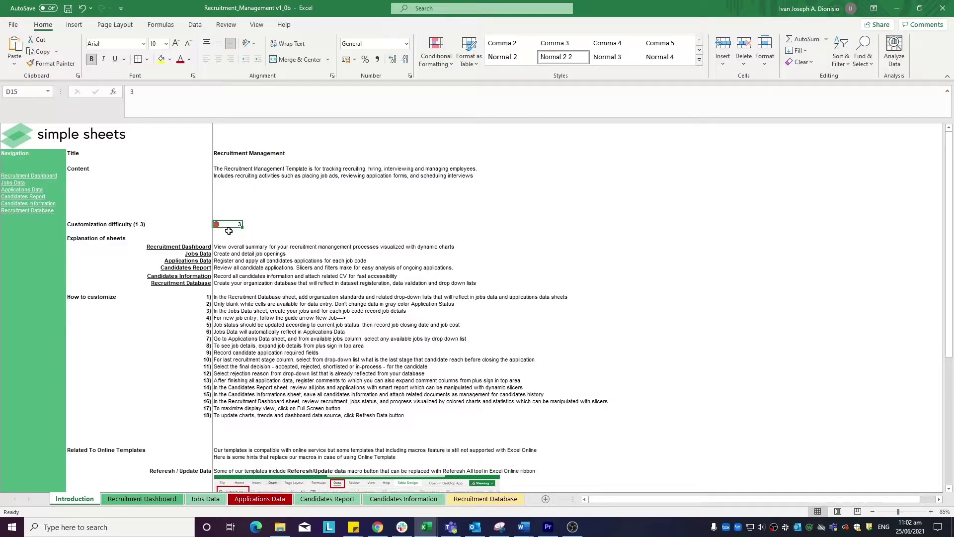
left_click(222, 244)
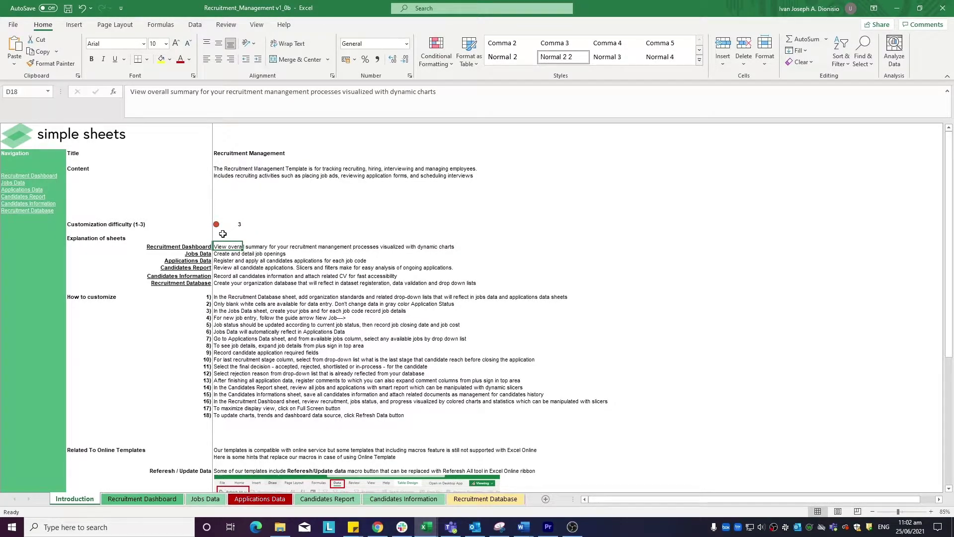
left_click_drag(222, 299, 215, 439)
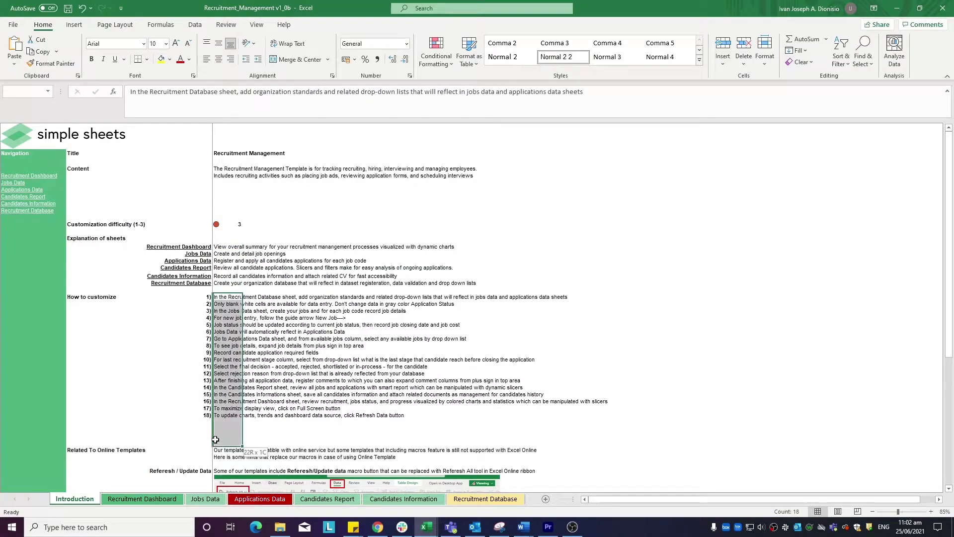
left_click(266, 416)
scroll(268, 416, "down", 3)
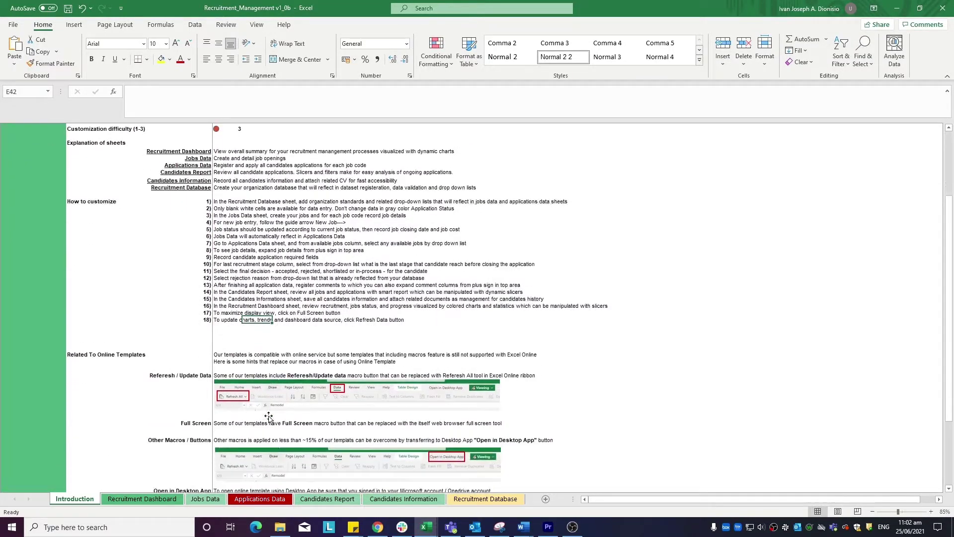
scroll(269, 417, "down", 3)
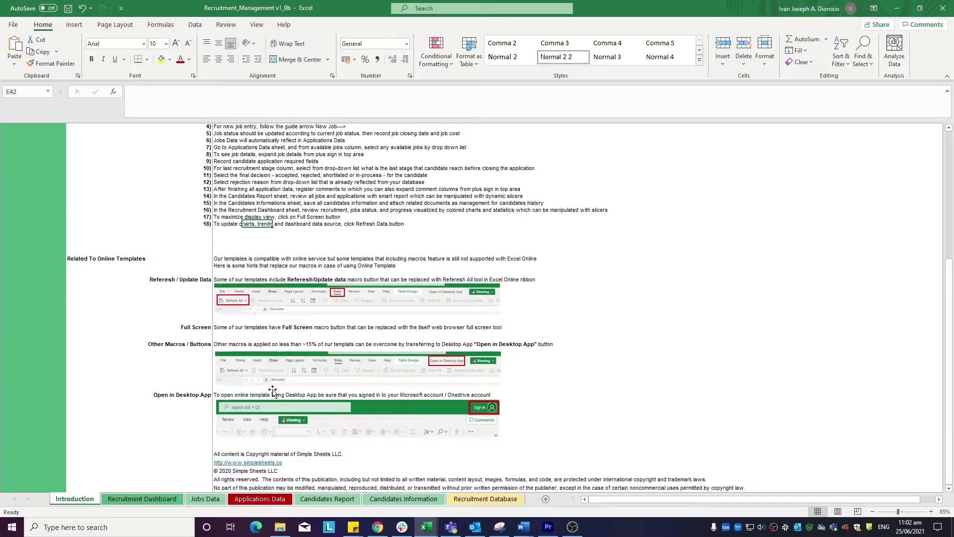
scroll(273, 390, "down", 1)
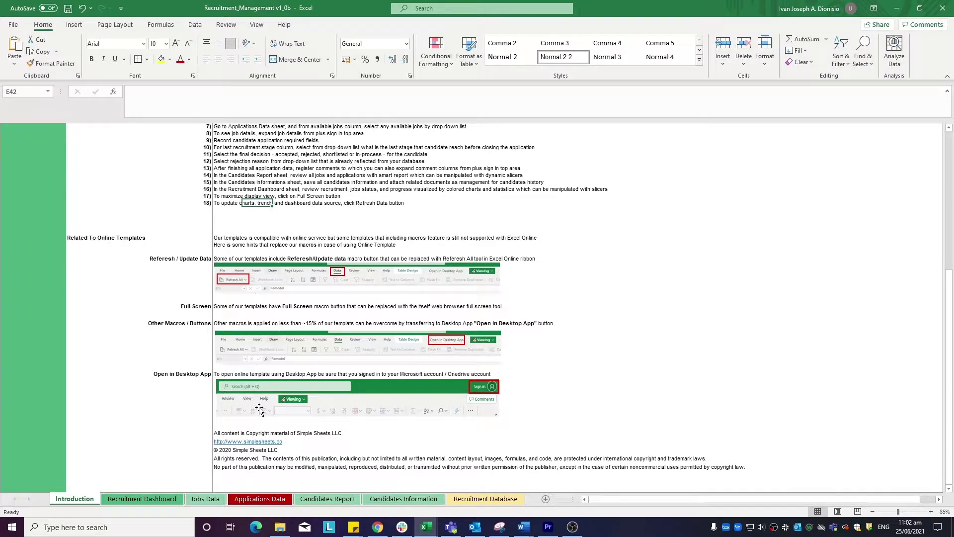
On Recruitment Database, check the Job Level, Application Source, Reject Reasons, Job Type, Locations and Pipeline Stages lists.
left_click(490, 500)
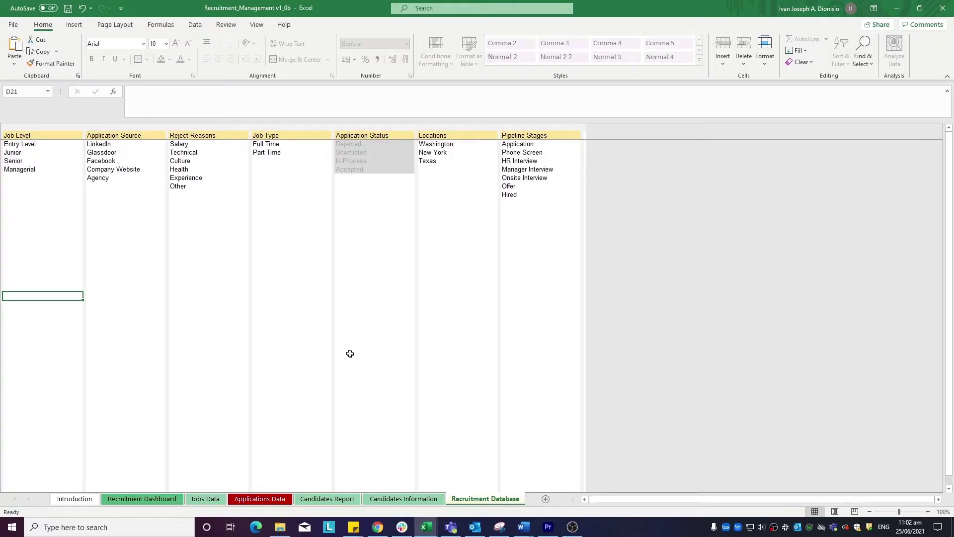
left_click(45, 145)
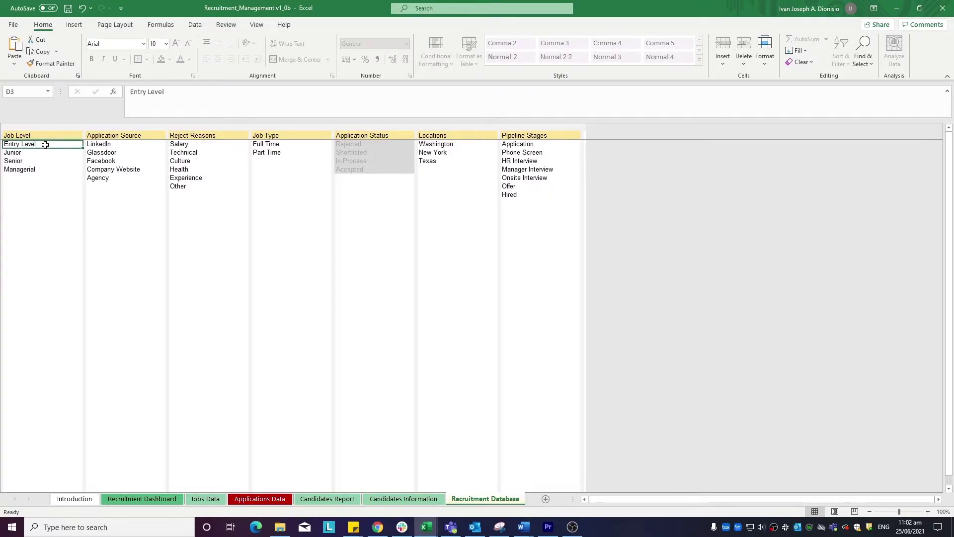
left_click(99, 148)
left_click(177, 145)
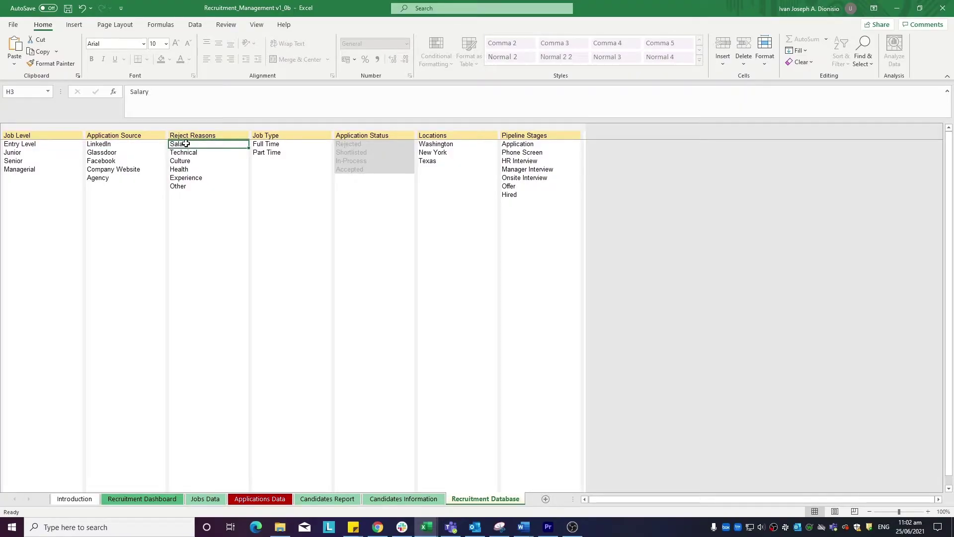
left_click(279, 145)
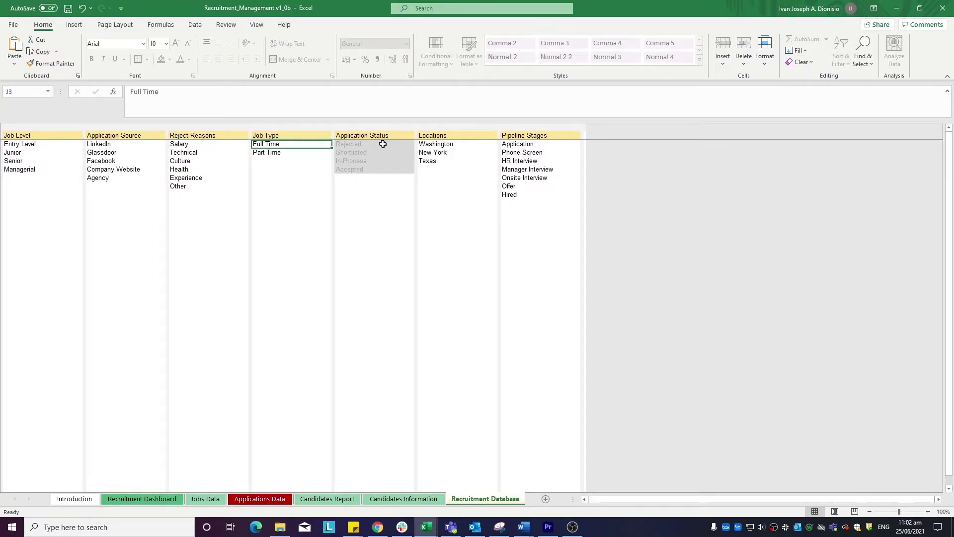
left_click(431, 143)
left_click(523, 144)
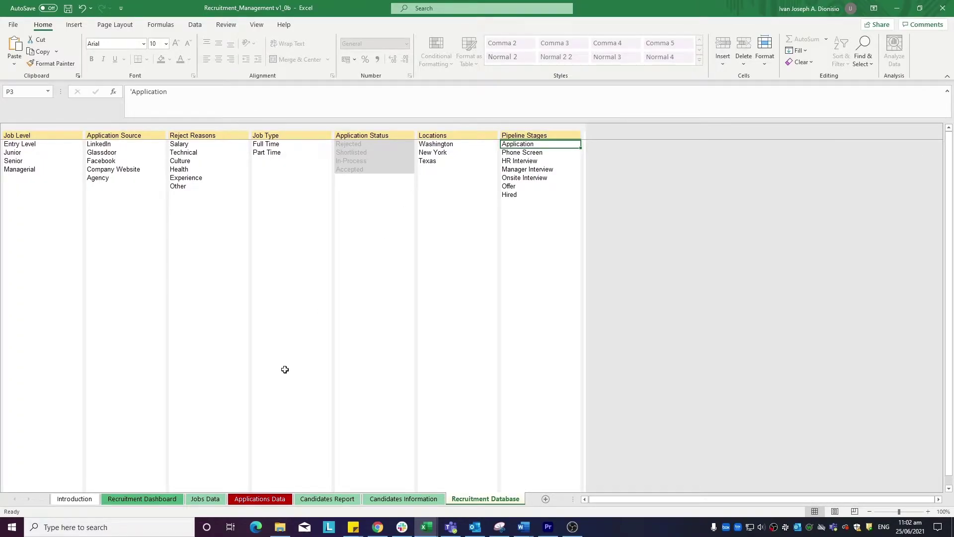
On Jobs Data, select job codes RC0001–RC0011 and inspect the To Hire formula in M4 unchanged.
left_click(194, 502)
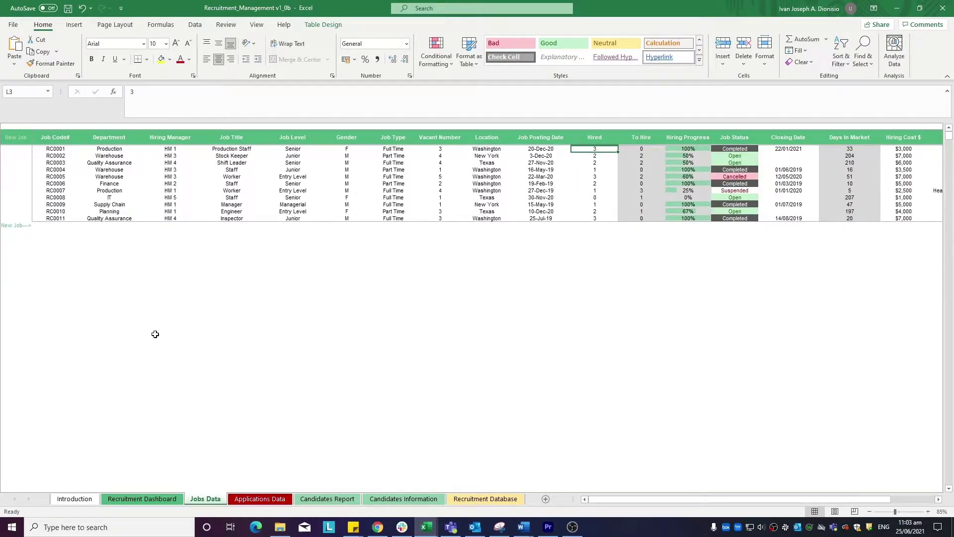
left_click_drag(54, 151, 54, 216)
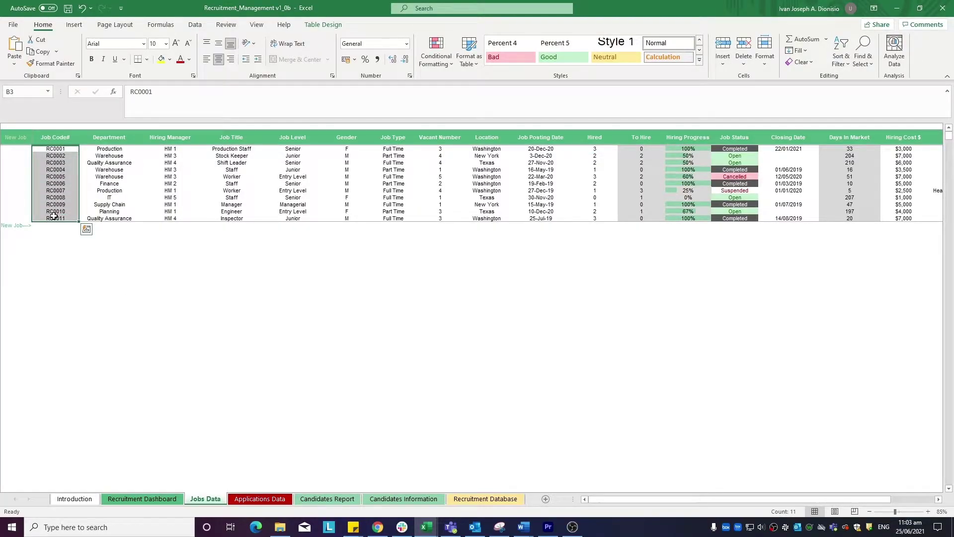
left_click(644, 154)
left_click(295, 92)
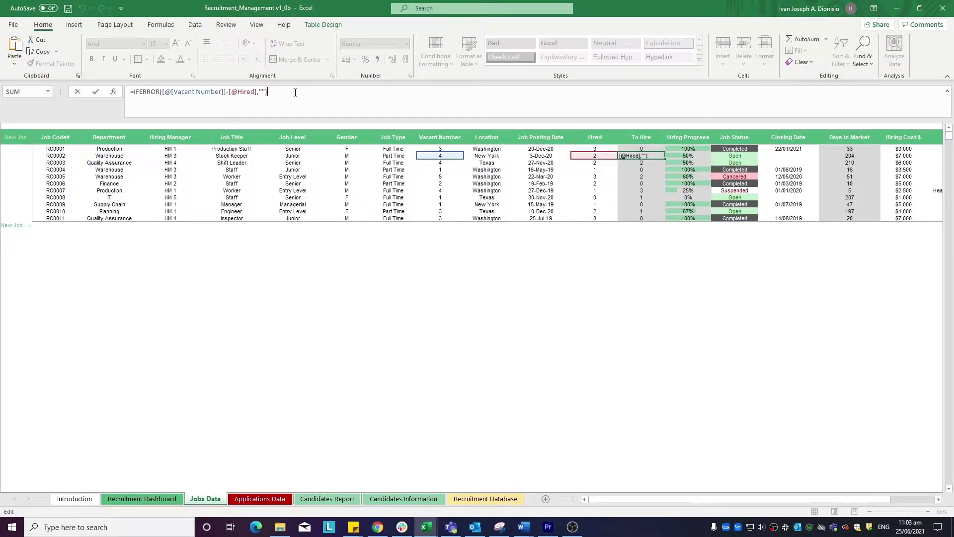
left_click(245, 191)
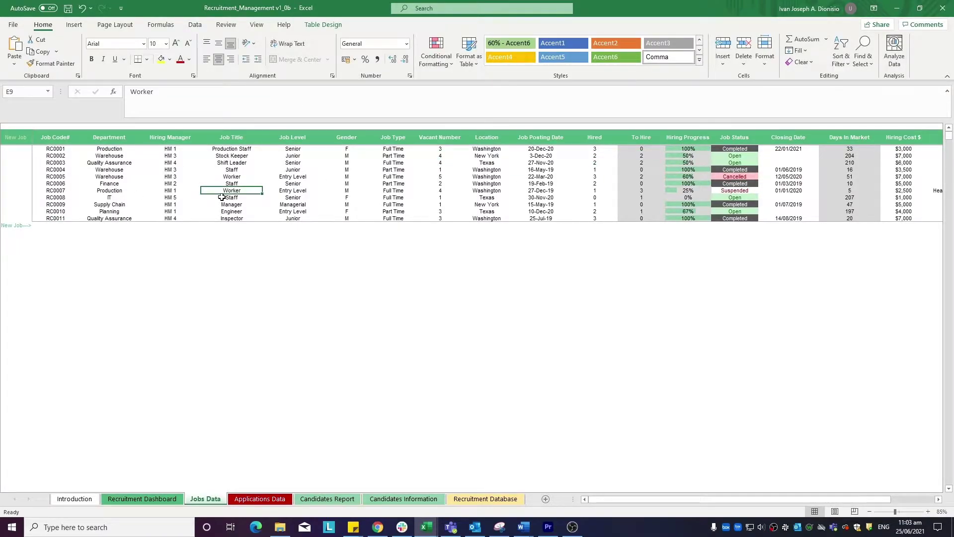
Review job RC0001's department, hiring manager, title, level, gender, job type and vacant number.
left_click(69, 150)
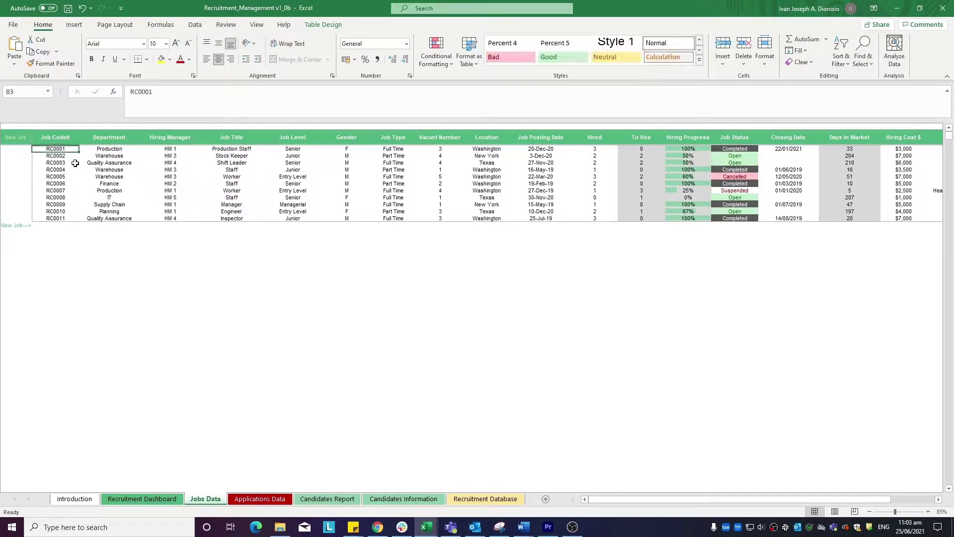
left_click(110, 149)
left_click(171, 148)
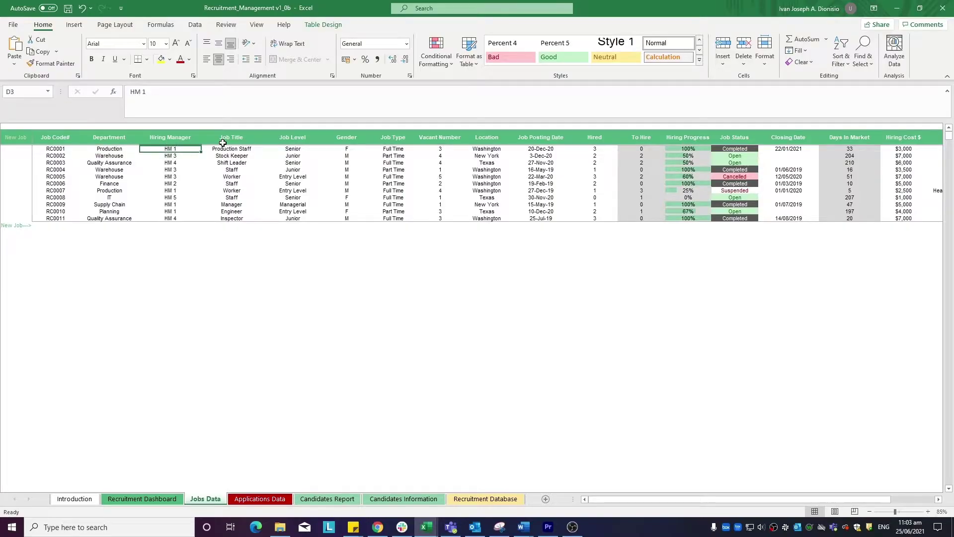
left_click(248, 149)
left_click(314, 149)
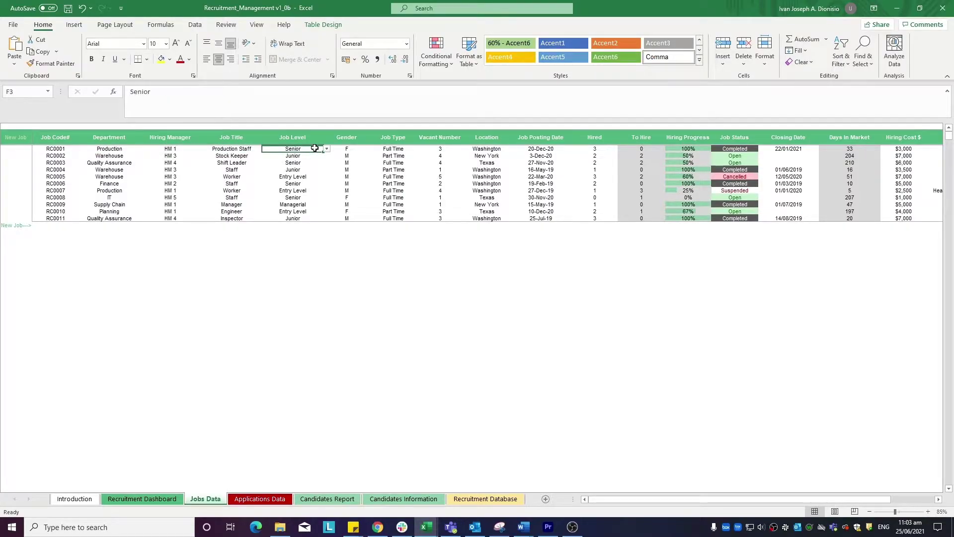
left_click(355, 147)
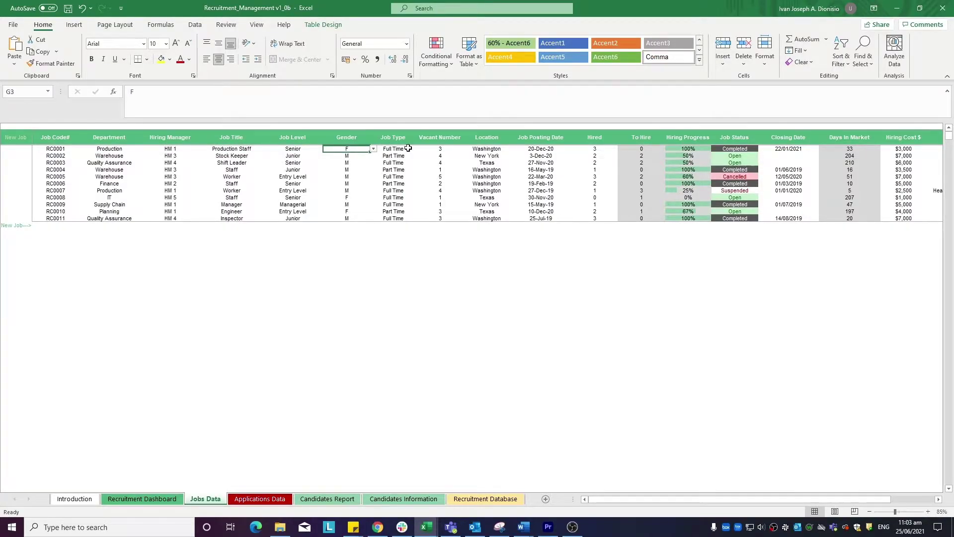
left_click(408, 148)
left_click(462, 150)
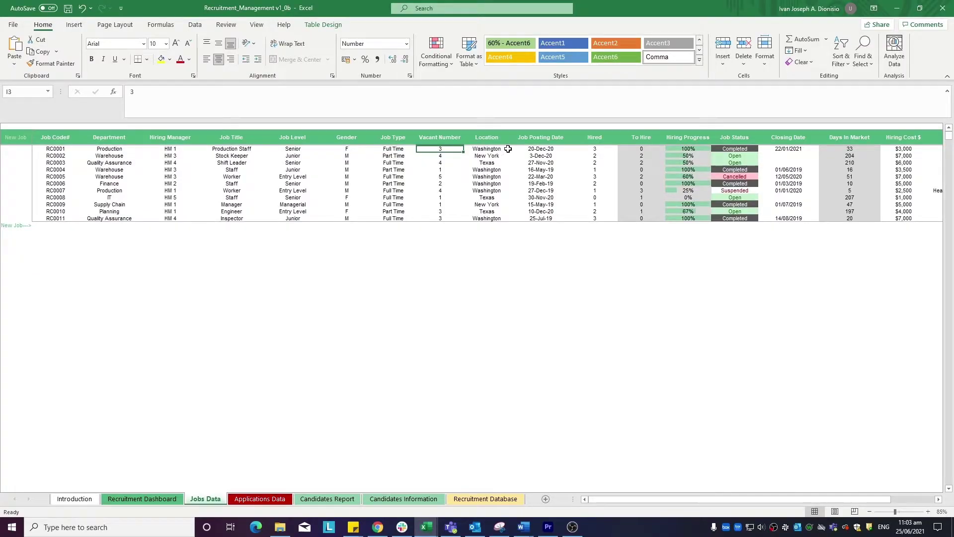
Review job RC0001's location, posting date, hired count, status, closing date and hiring cost.
left_click(507, 149)
left_click(543, 149)
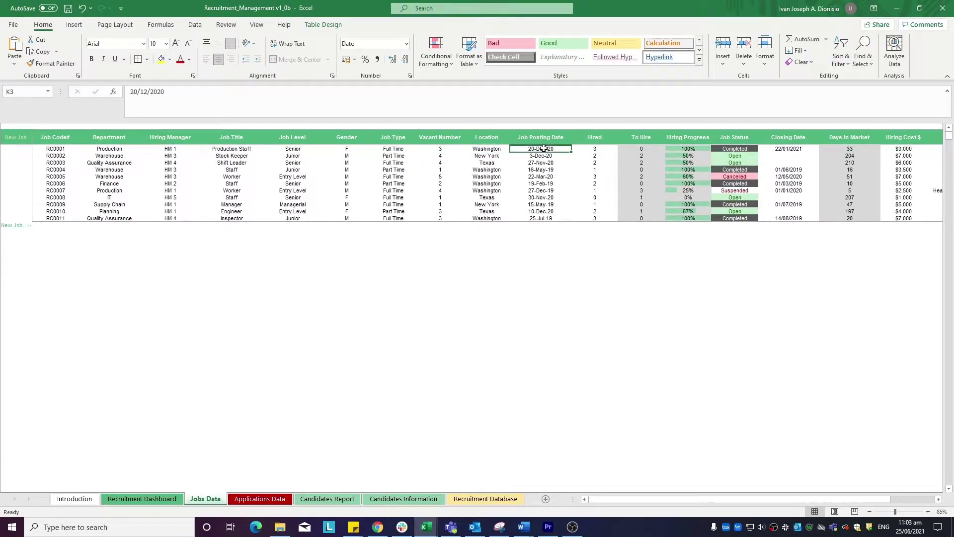
left_click(606, 147)
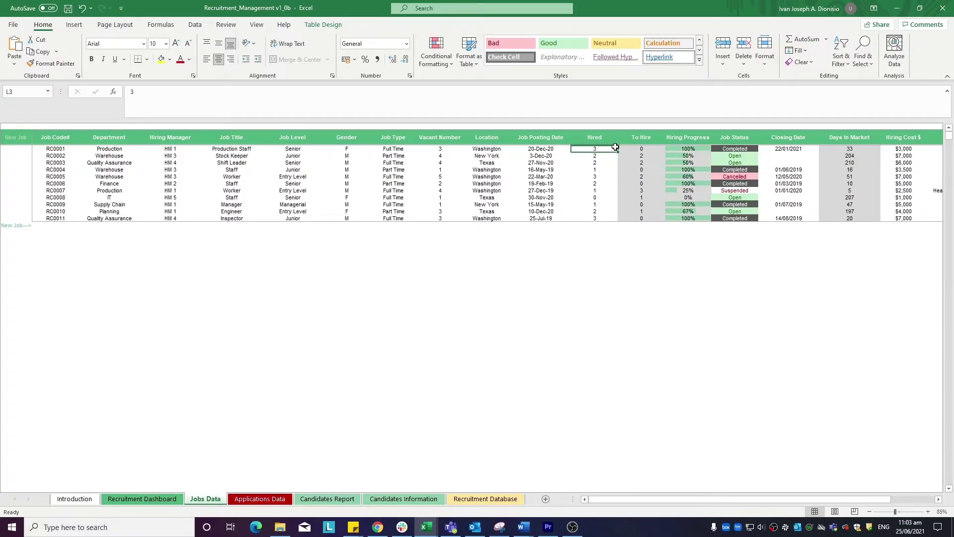
left_click(756, 148)
left_click(780, 148)
left_click(897, 149)
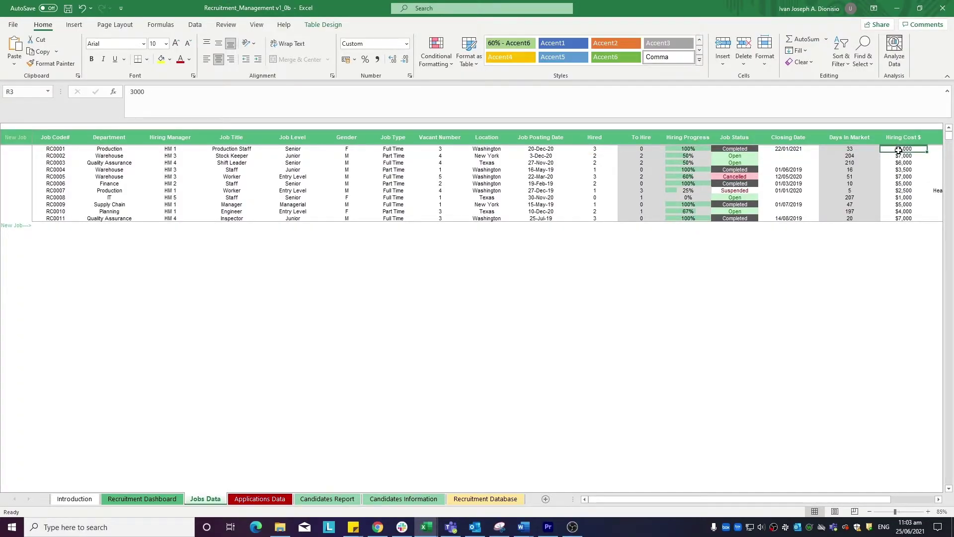
mouse_move(776, 499)
left_mouse_down()
mouse_move(805, 499)
mouse_move(793, 499)
left_mouse_up()
left_click(803, 148)
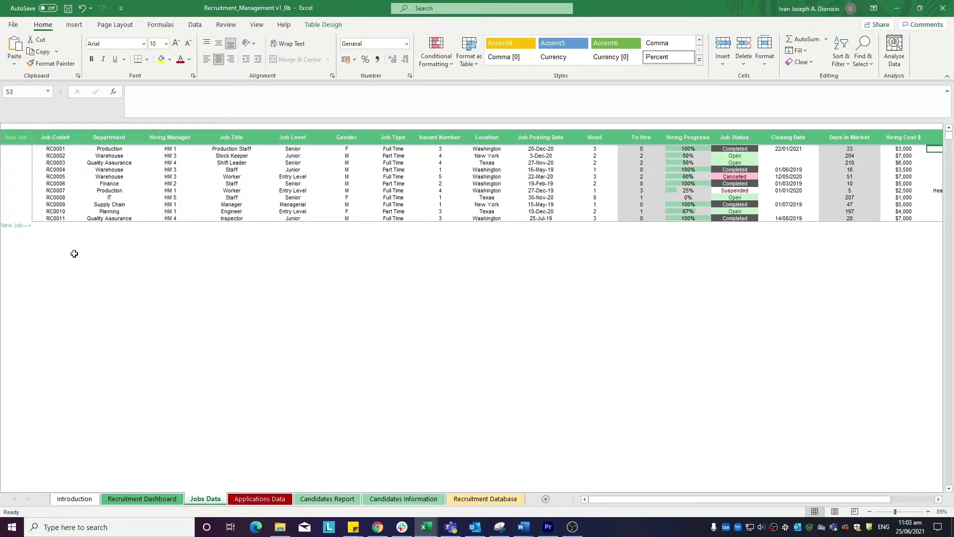
Enter job code RC1234 in the empty row below the jobs table to extend it.
left_click(66, 226)
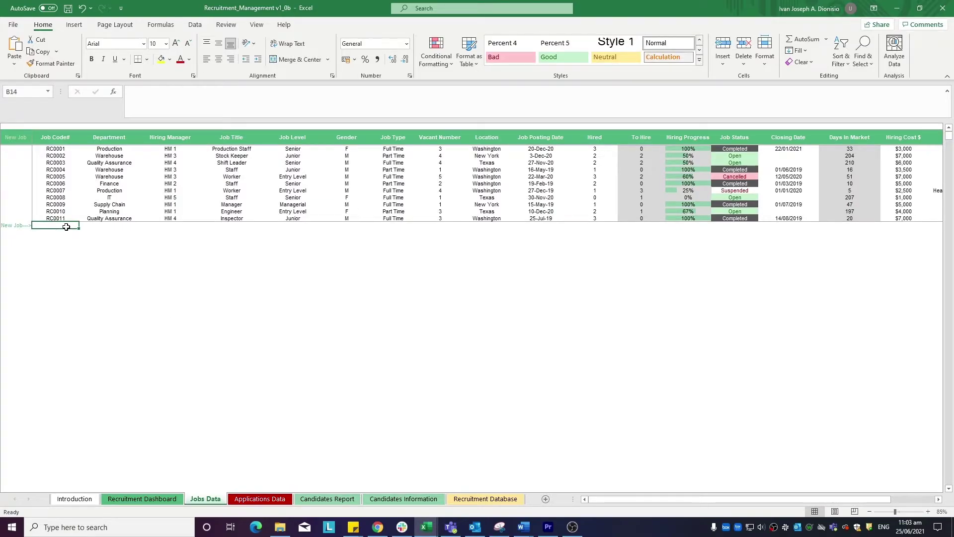
type("RC12345")
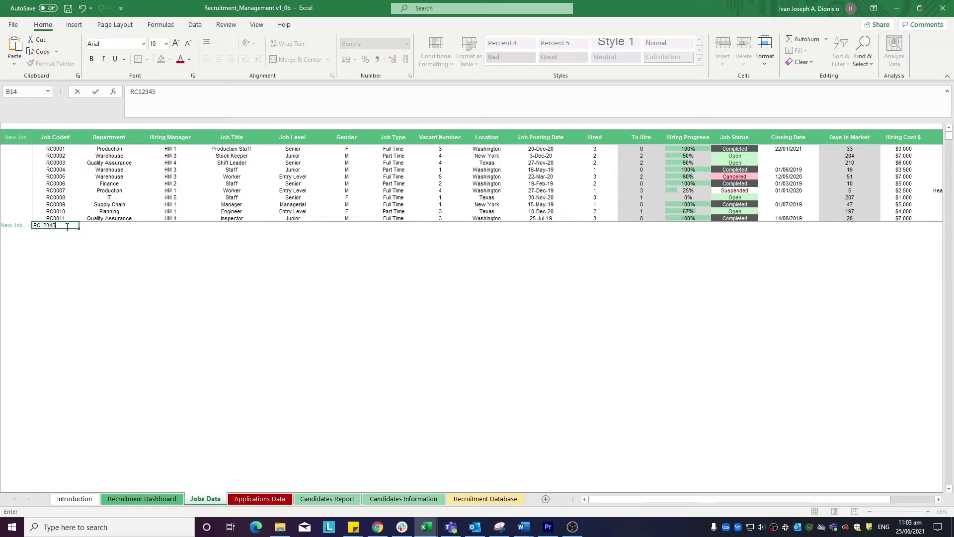
key("Return")
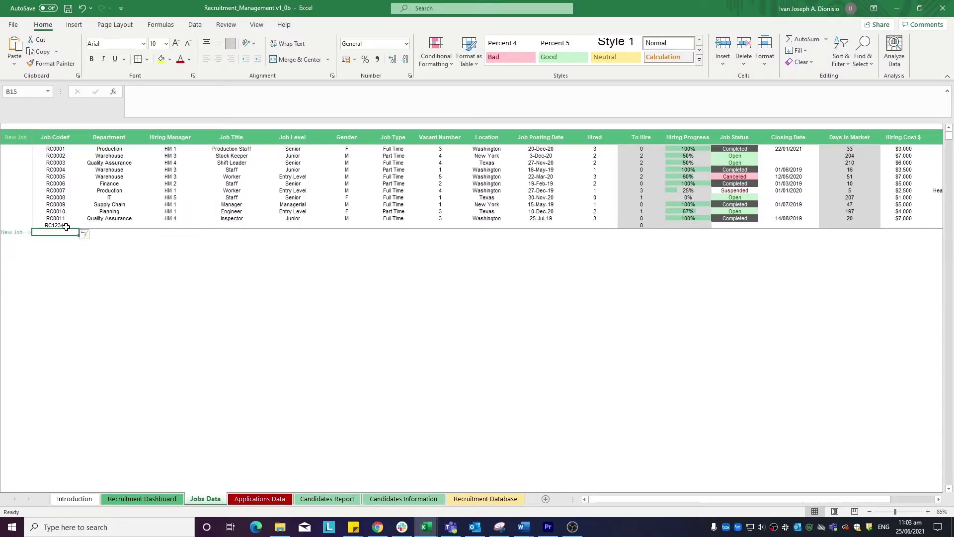
On Applications Data, check Candidate 3's job ID dropdown, keeping RC0002.
left_click(258, 497)
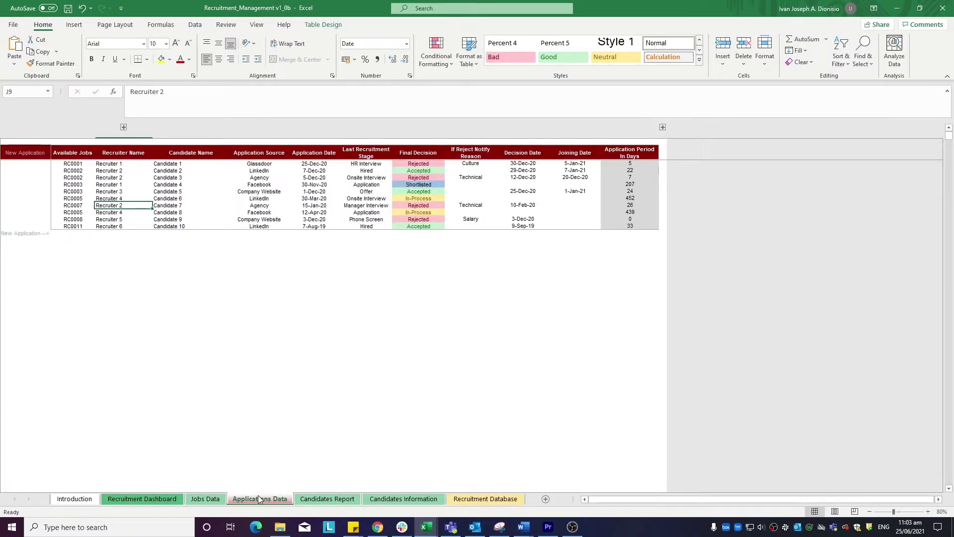
left_click(87, 179)
left_click(98, 178)
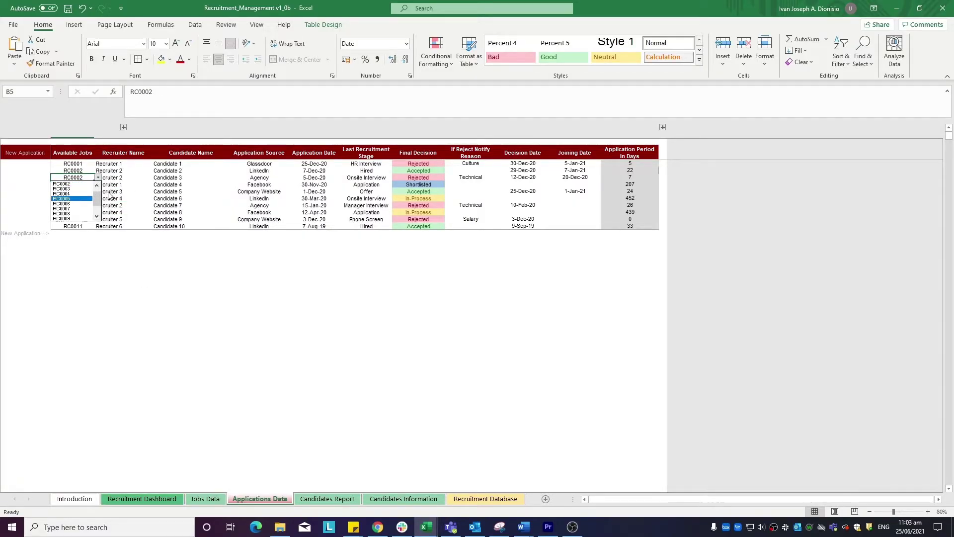
left_click(118, 184)
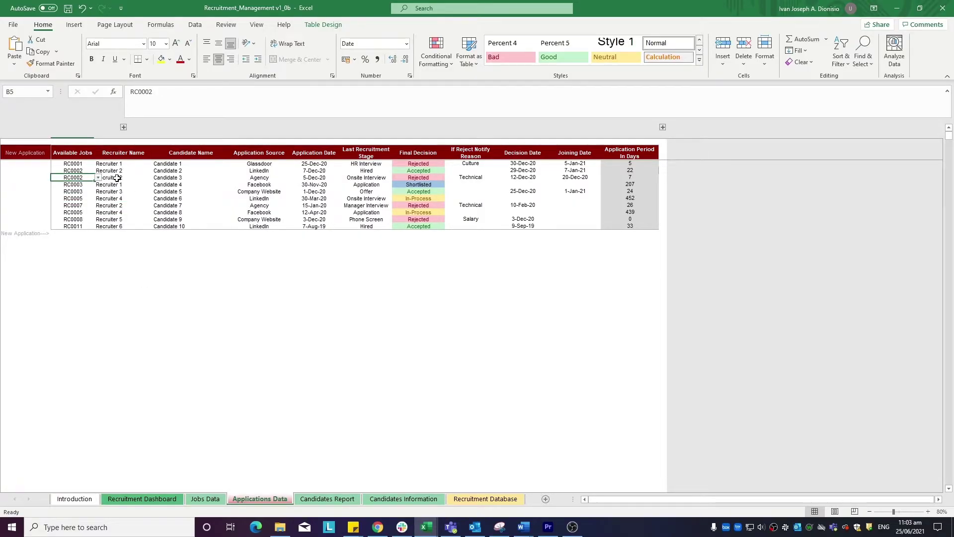
Expand the Department–Open Vacants columns and review Candidate 1's name, Glassdoor source, date and HR Interview stage.
left_click(124, 128)
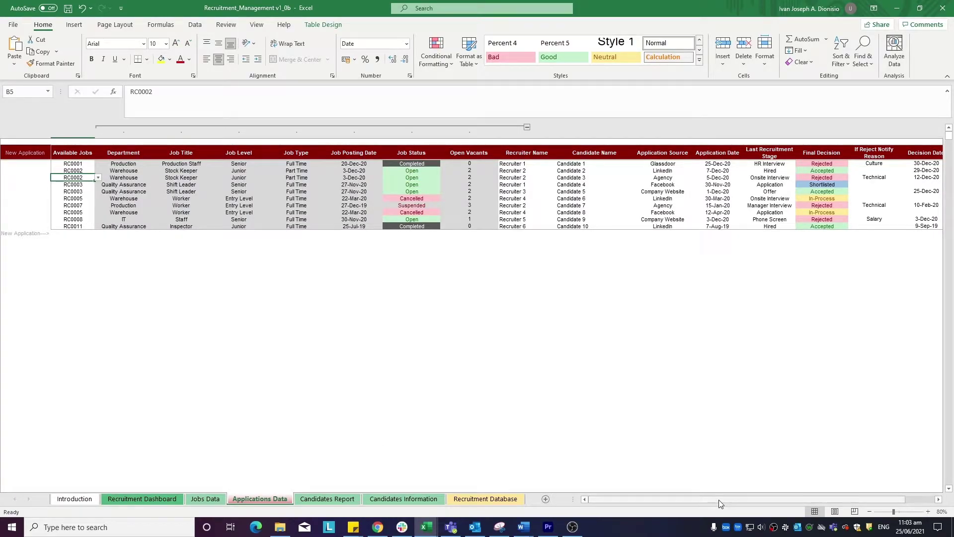
left_click_drag(718, 499, 758, 497)
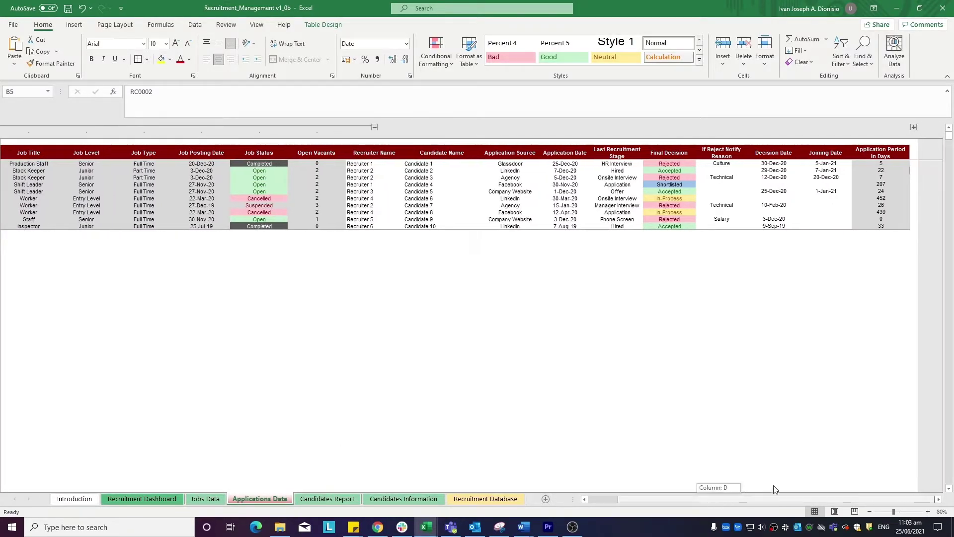
left_click(452, 164)
left_click(509, 163)
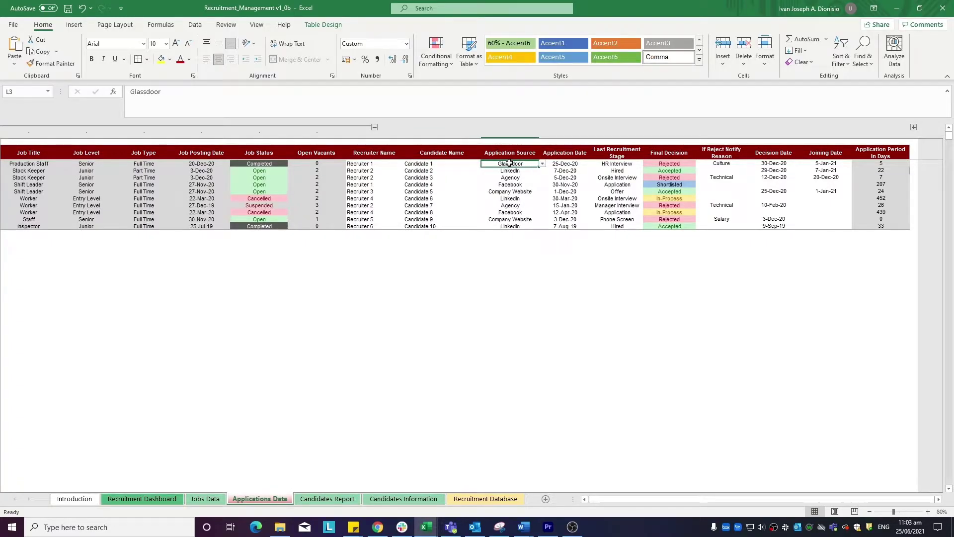
left_click(572, 163)
left_click(601, 164)
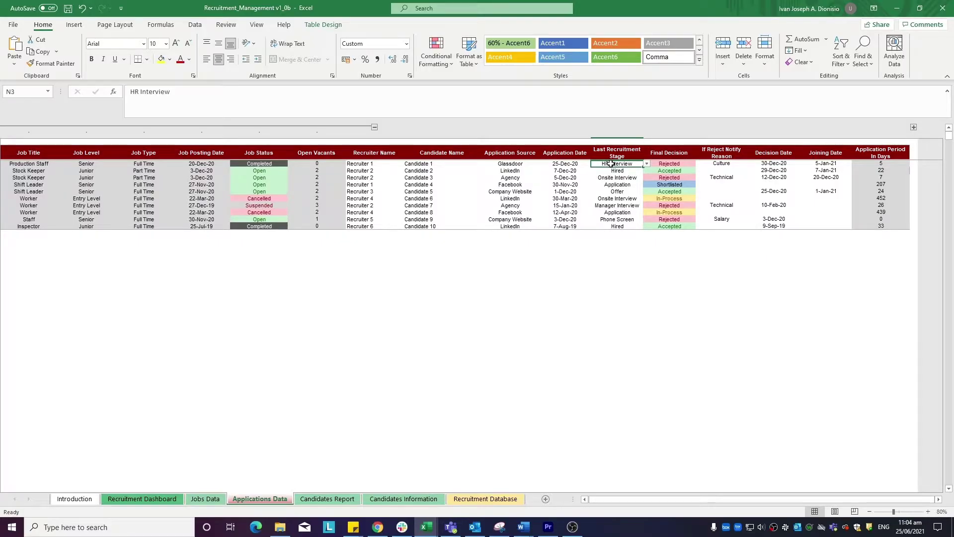
Check Candidate 1's decision and reason dropdowns, keeping Rejected and Culture unchanged.
left_click(679, 164)
left_click(698, 163)
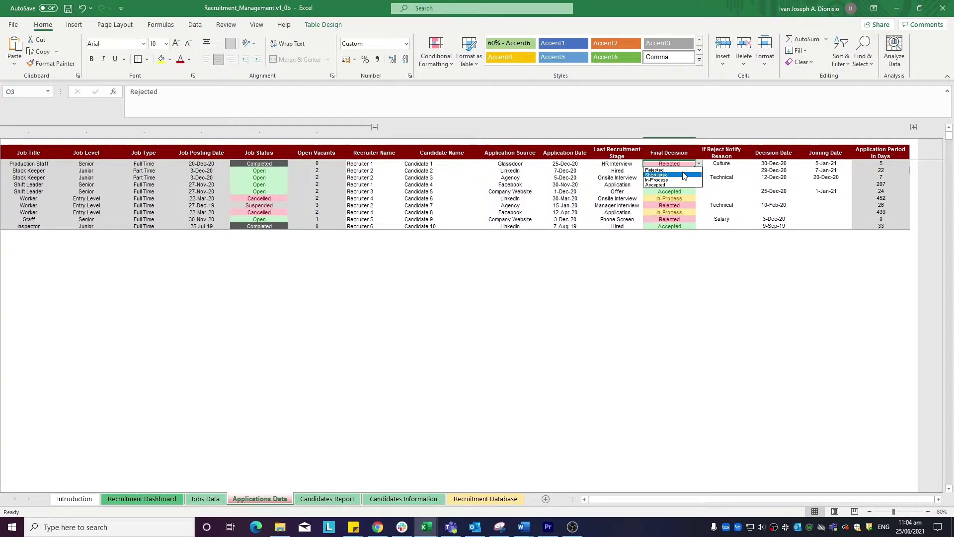
left_click(718, 164)
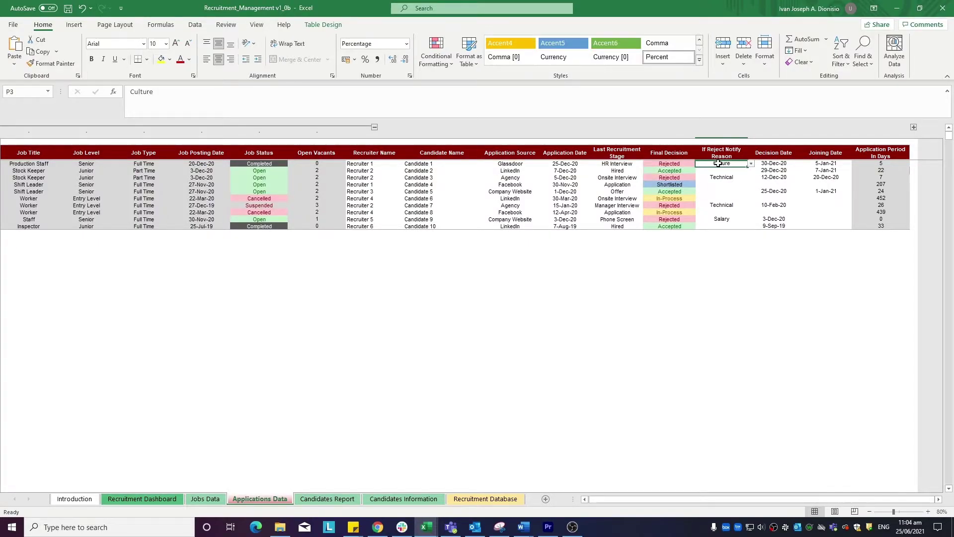
left_click(750, 163)
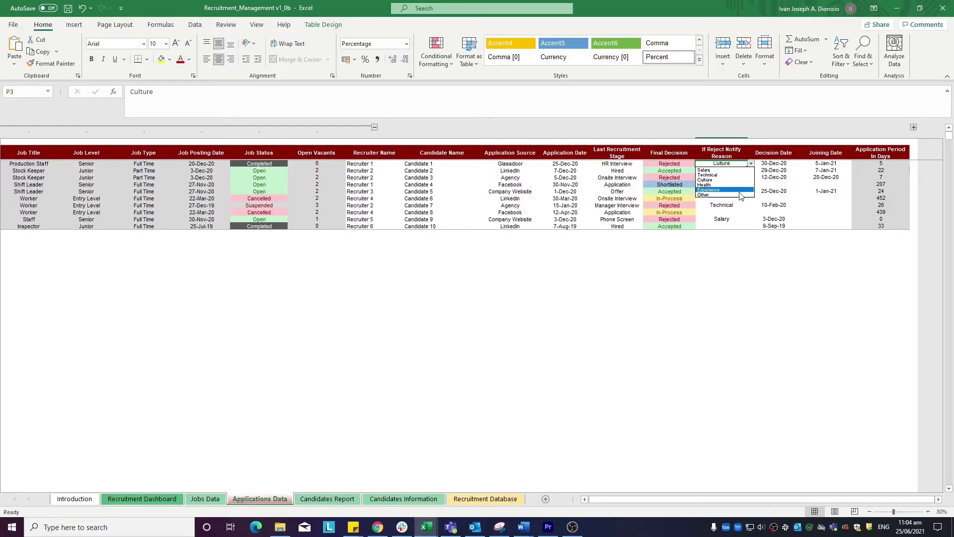
key("Escape")
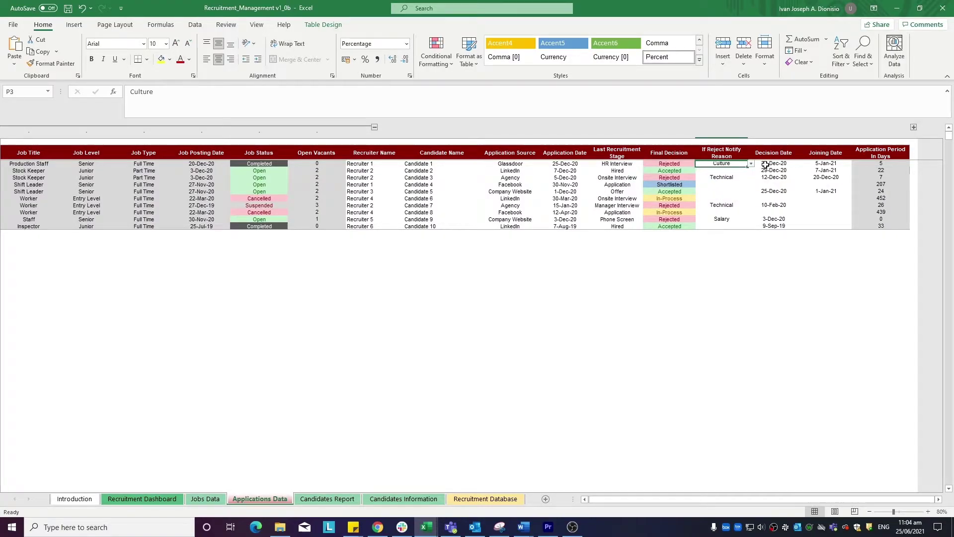
Review Candidate 1's decision and joining dates, then expand the grouped comment columns.
left_click(765, 164)
left_click(808, 163)
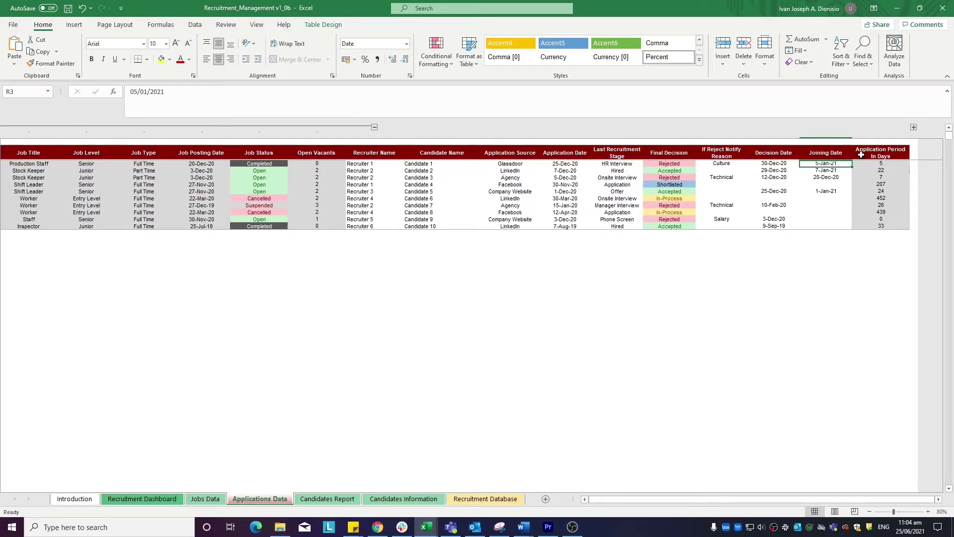
left_click(914, 128)
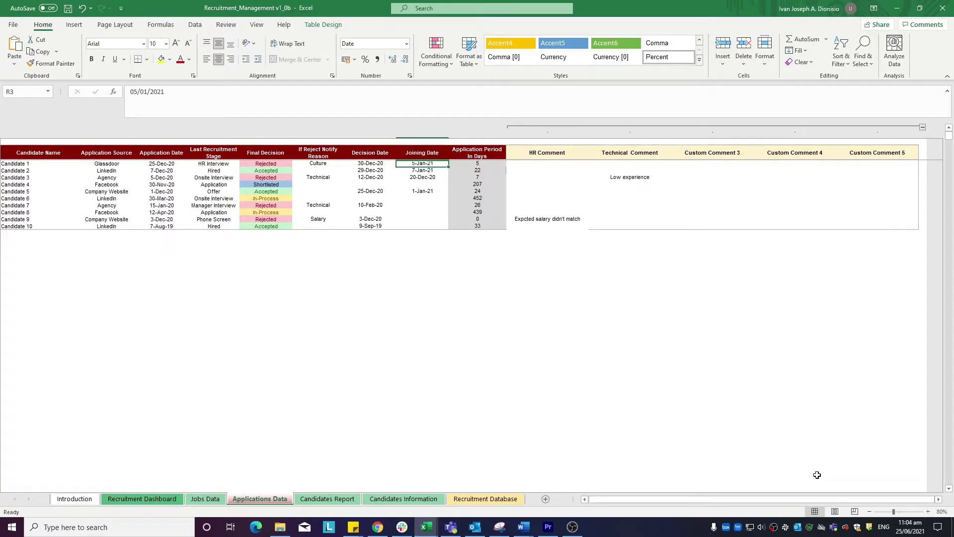
On Candidates Report, inspect Candidate 10's rejection reason, decision date, joining date and comment formulas.
left_click(326, 498)
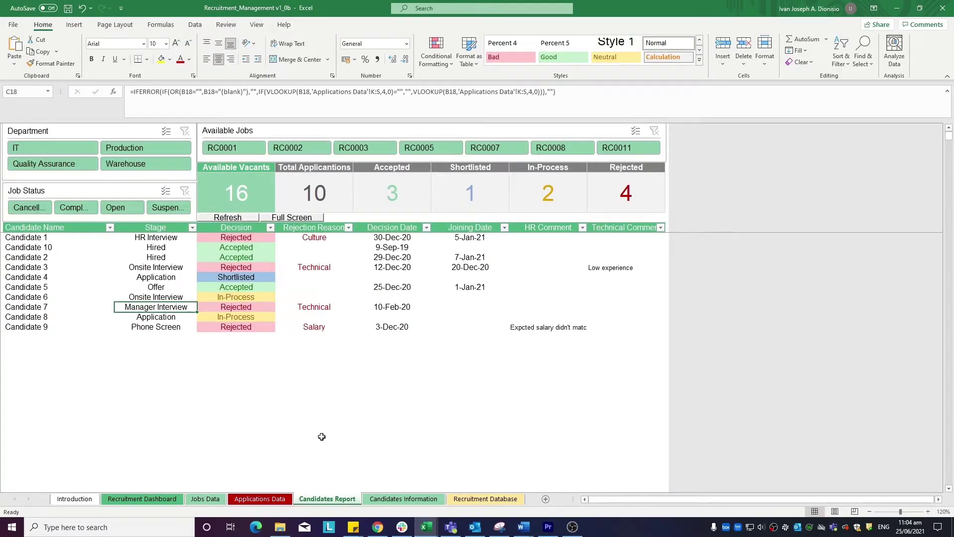
left_click_drag(42, 240, 572, 326)
left_click(426, 357)
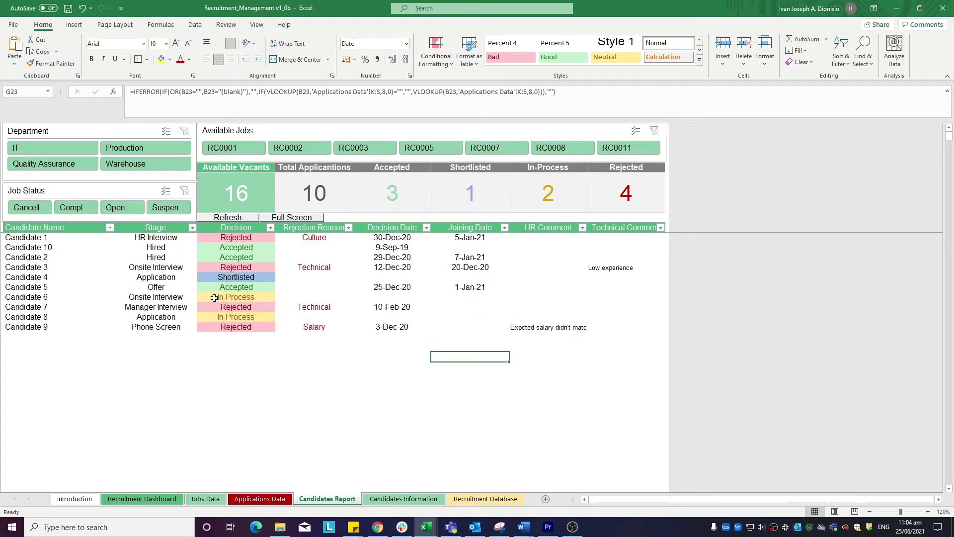
left_click(312, 244)
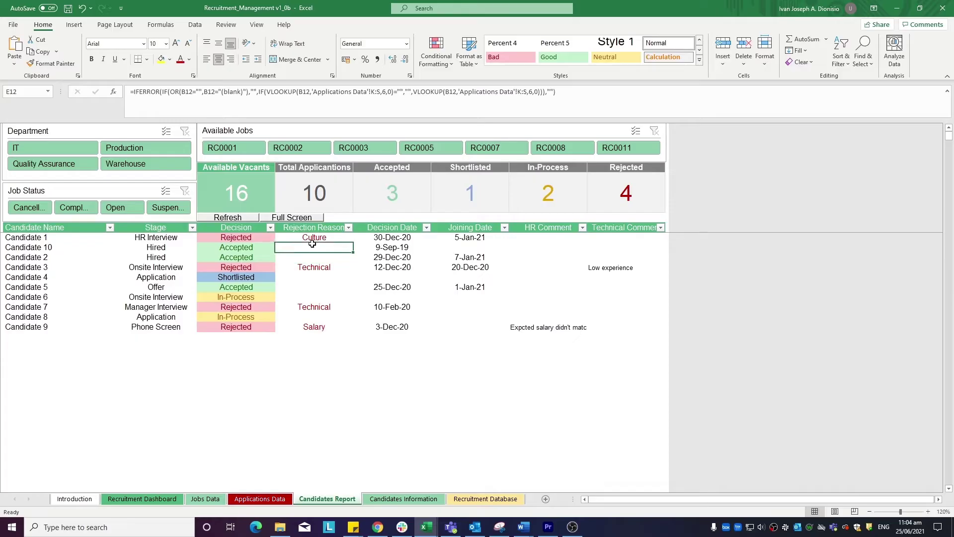
left_click(403, 244)
left_click(469, 246)
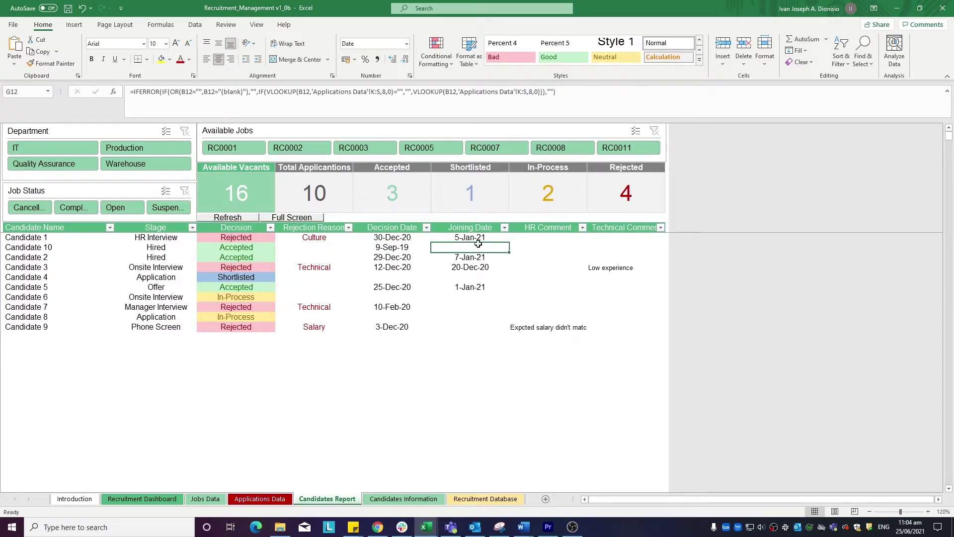
left_click(532, 250)
left_click(614, 247)
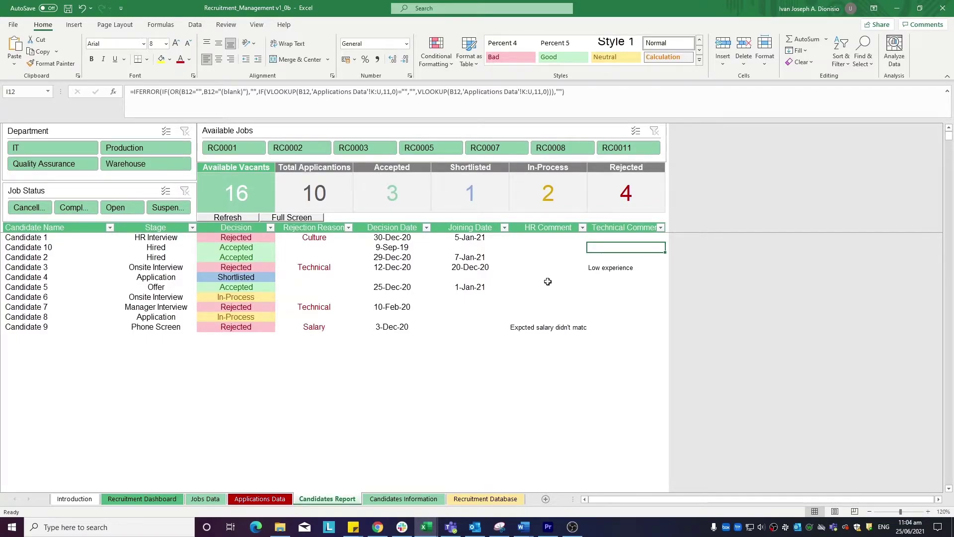
Filter the Department slicer to IT and Warehouse, then add Quality Assurance and Production back.
left_click(75, 151)
left_click(111, 165, "ctrl")
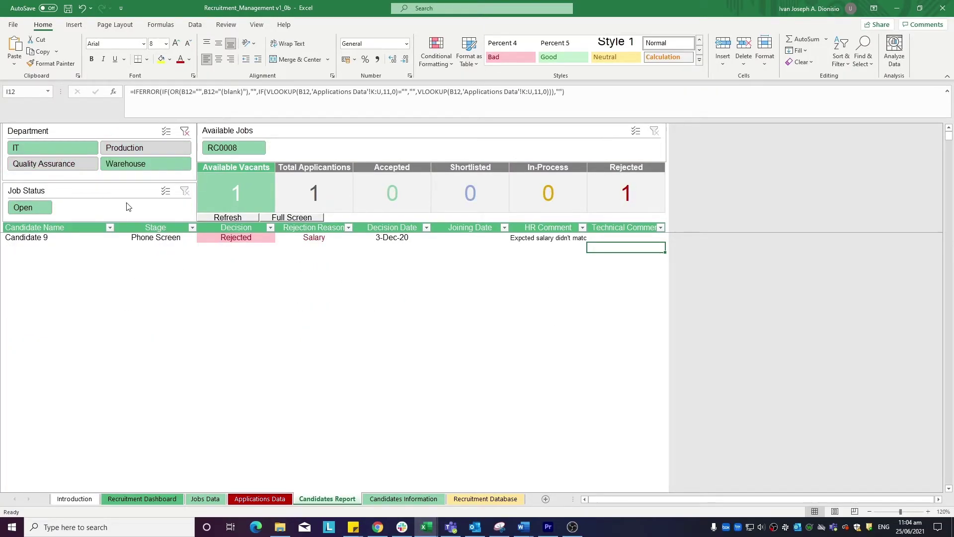
left_click(50, 163, "ctrl")
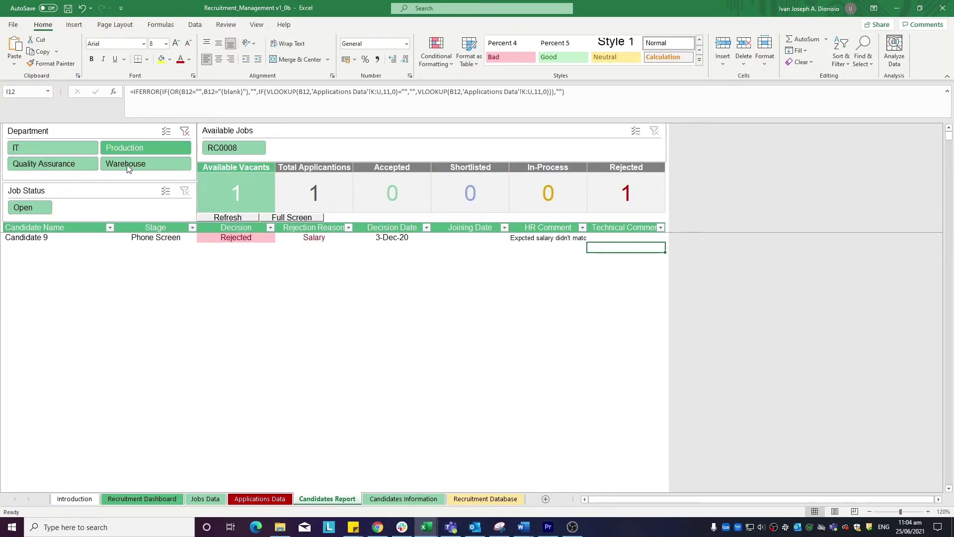
left_click(124, 148, "ctrl")
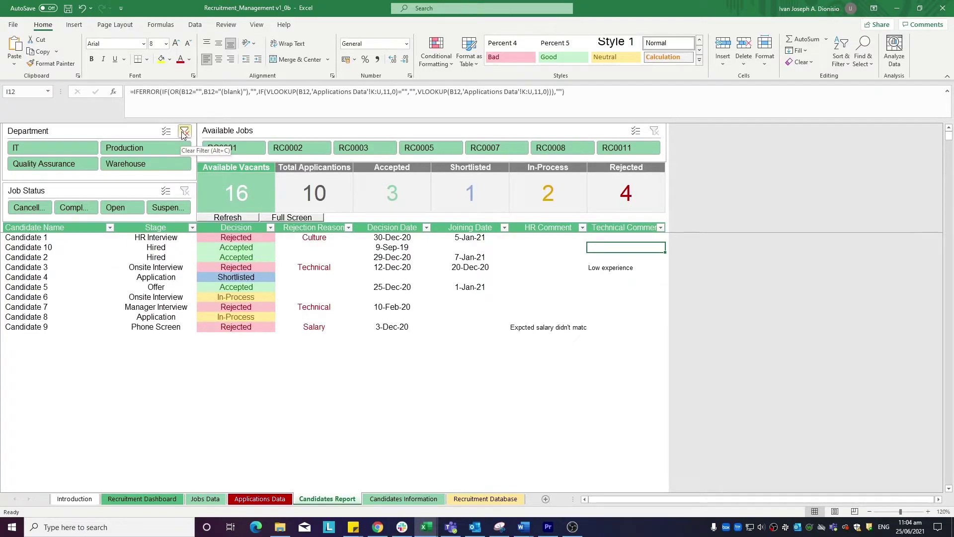
Inspect the Available Vacants, Total Applications, Accepted, In-Process and Rejected summary formulas.
left_click(257, 198)
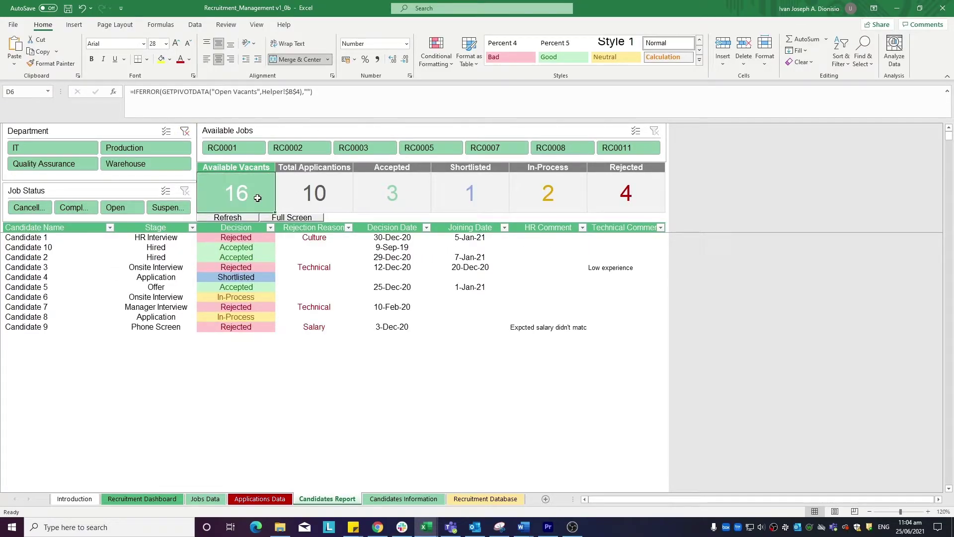
left_click(339, 196)
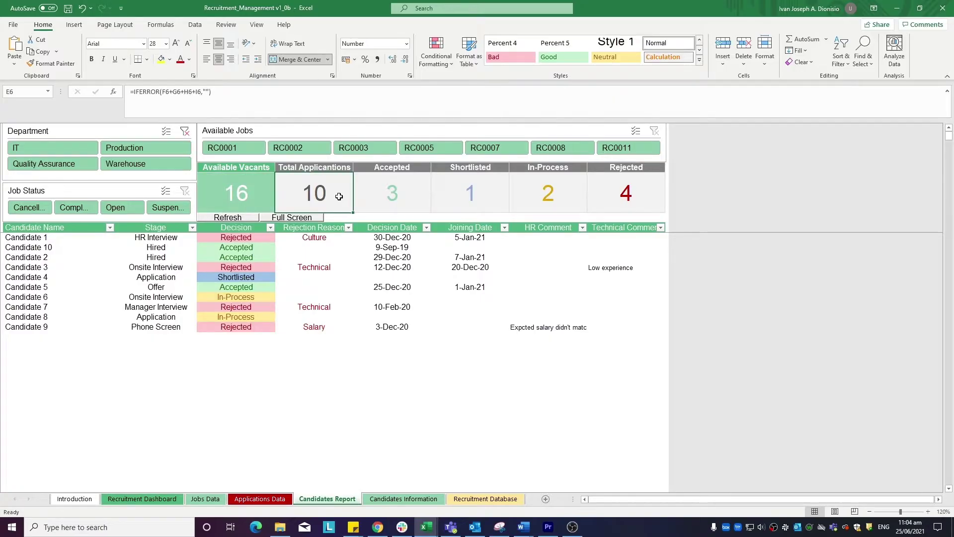
left_click(401, 190)
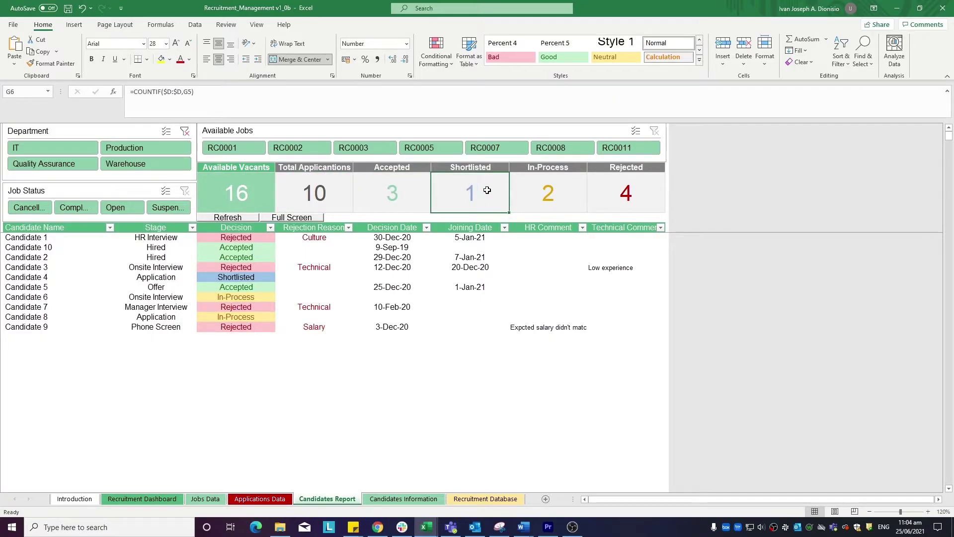
left_click(564, 189)
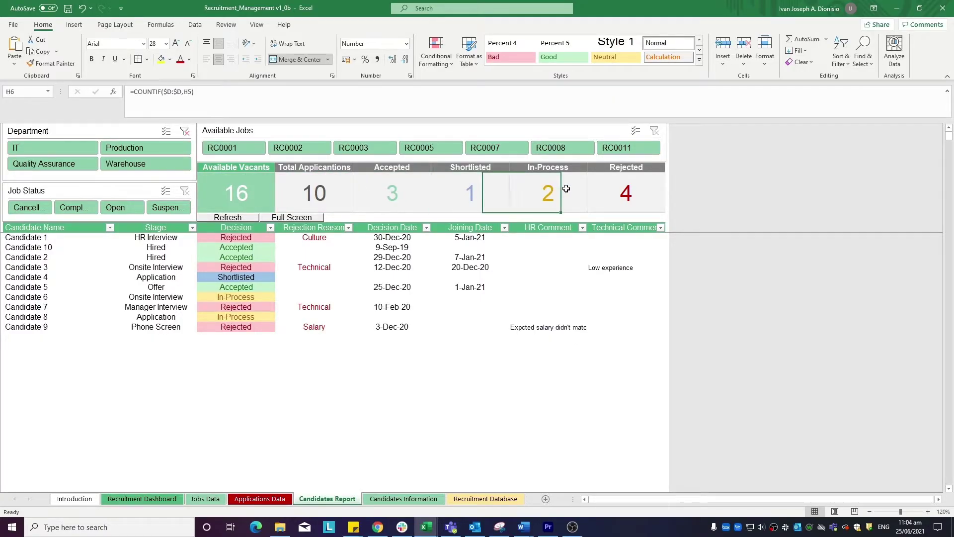
left_click(645, 186)
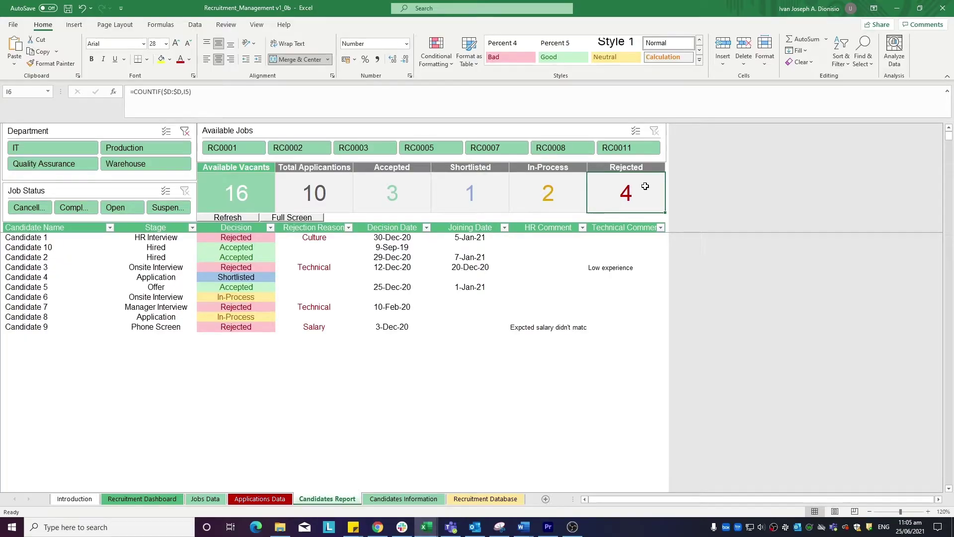
left_click(386, 499)
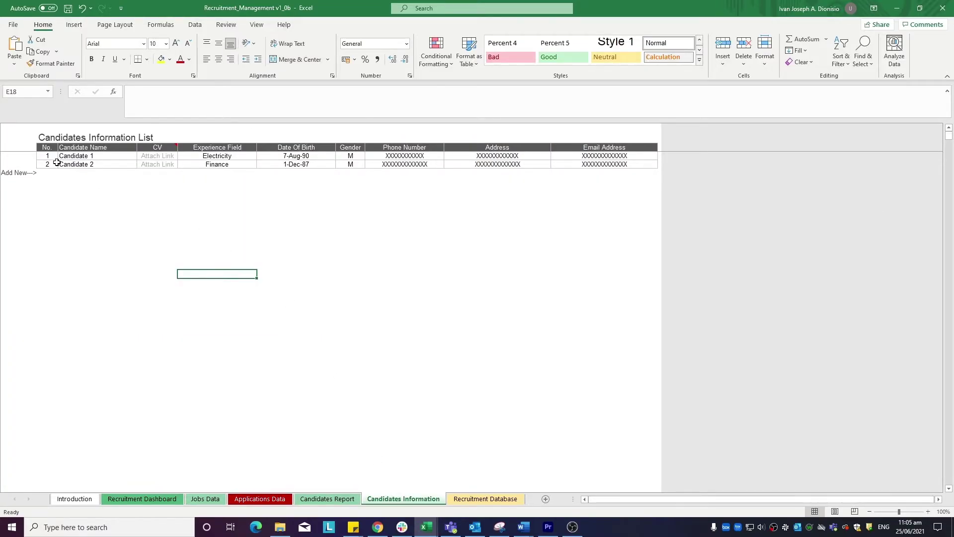
left_click_drag(86, 156, 89, 164)
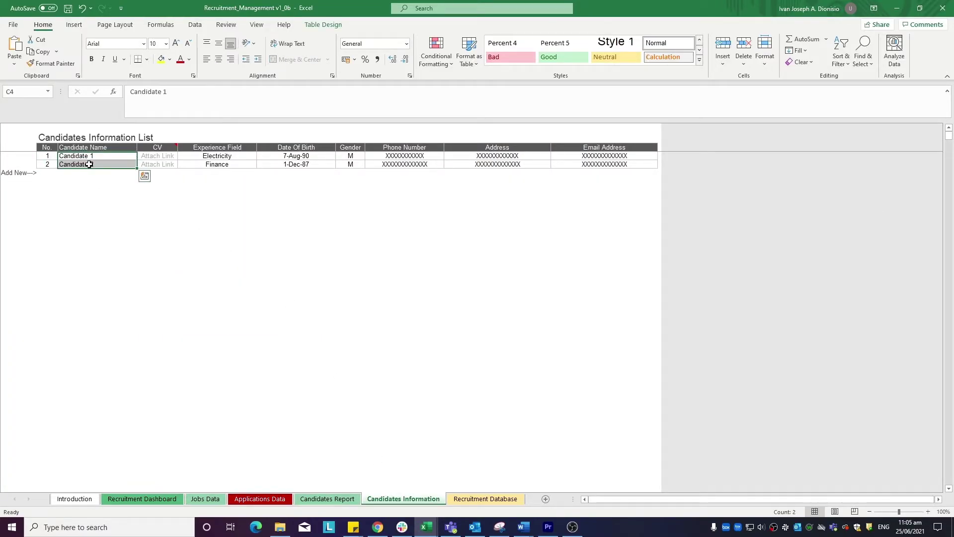
left_click(94, 178)
left_click(75, 157)
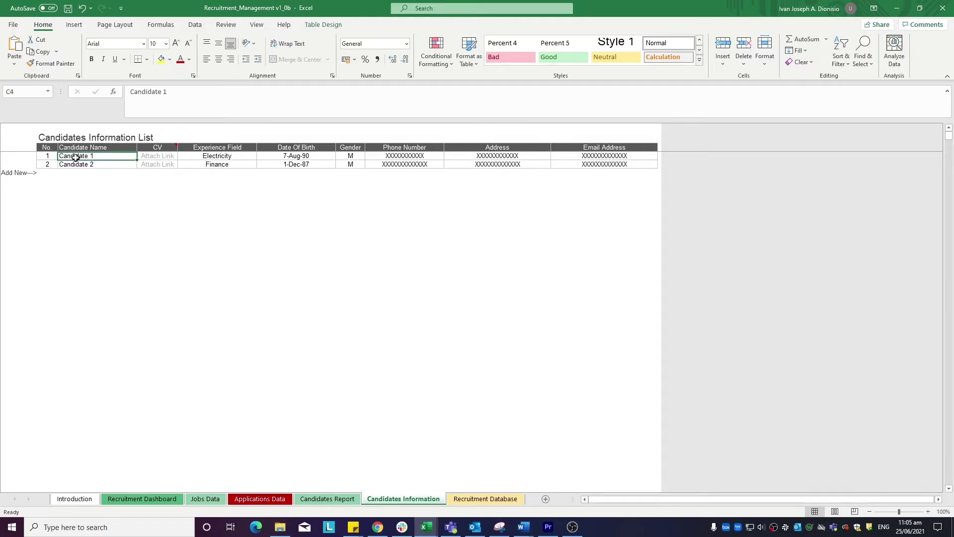
left_click(166, 157)
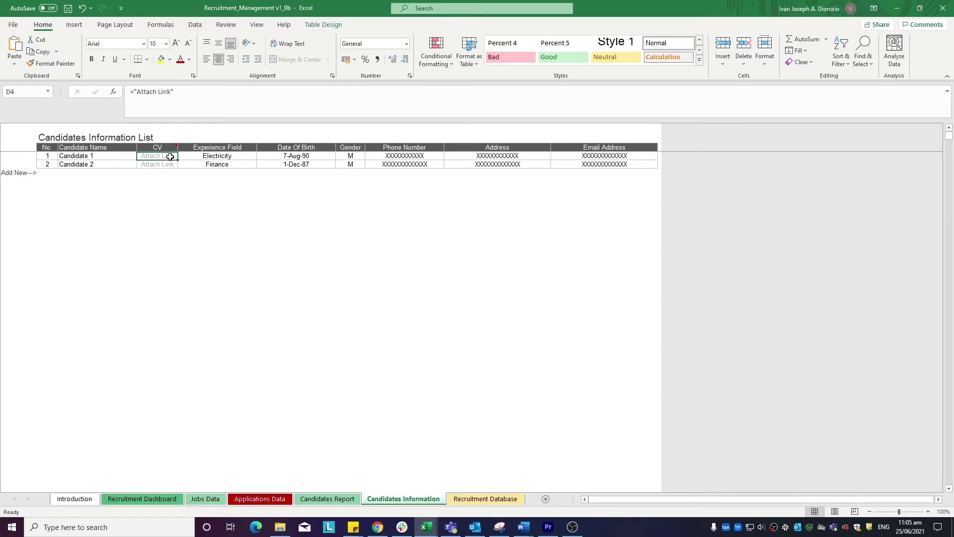
right_click(170, 157)
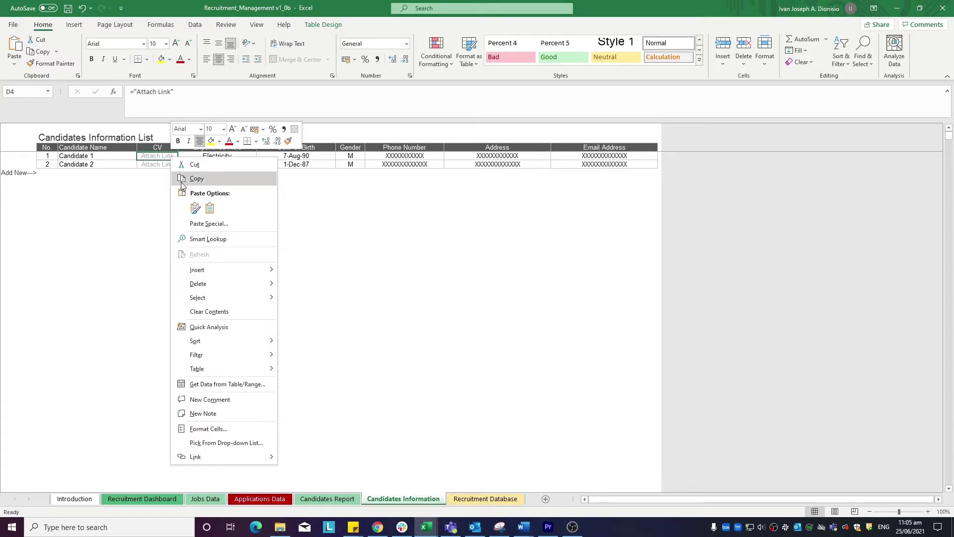
mouse_move(273, 457)
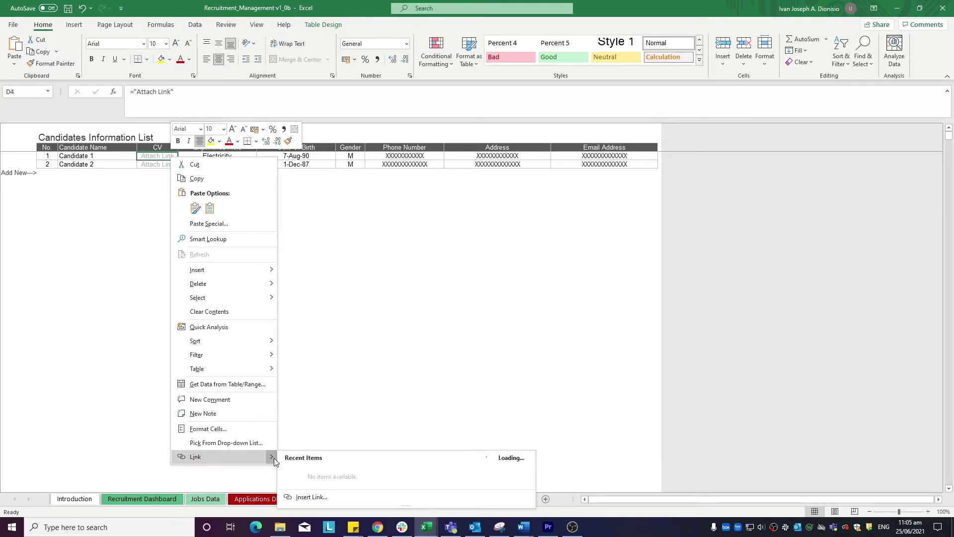
left_click(311, 497)
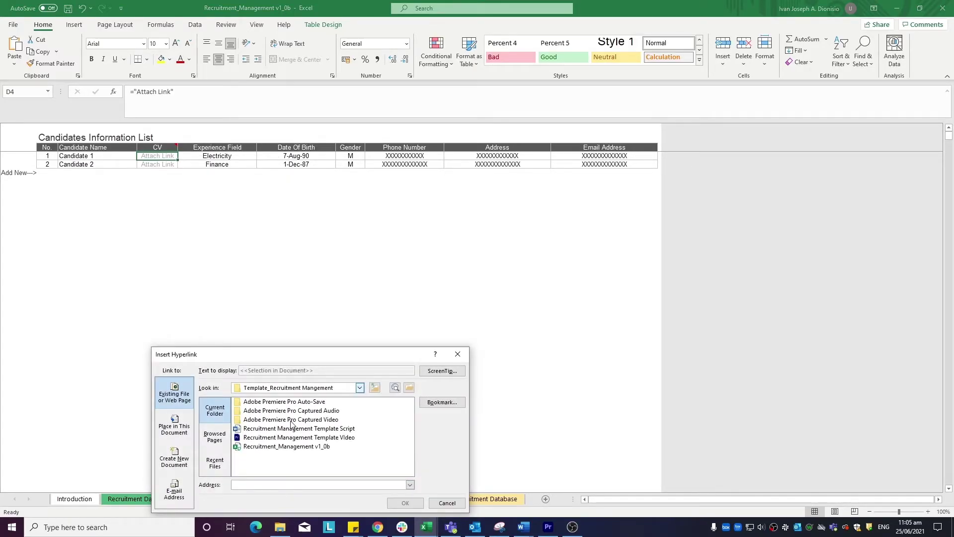
left_click(455, 353)
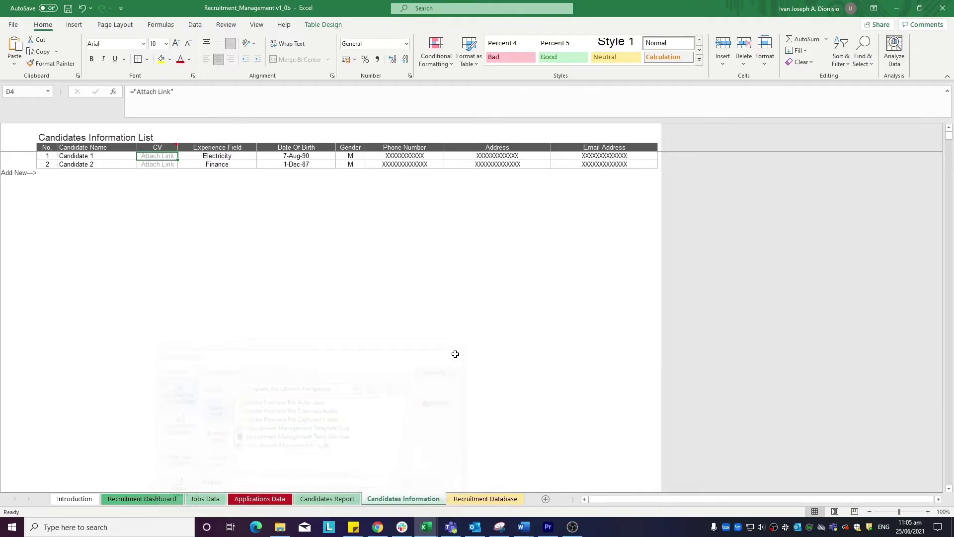
left_click(223, 156)
left_click(296, 155)
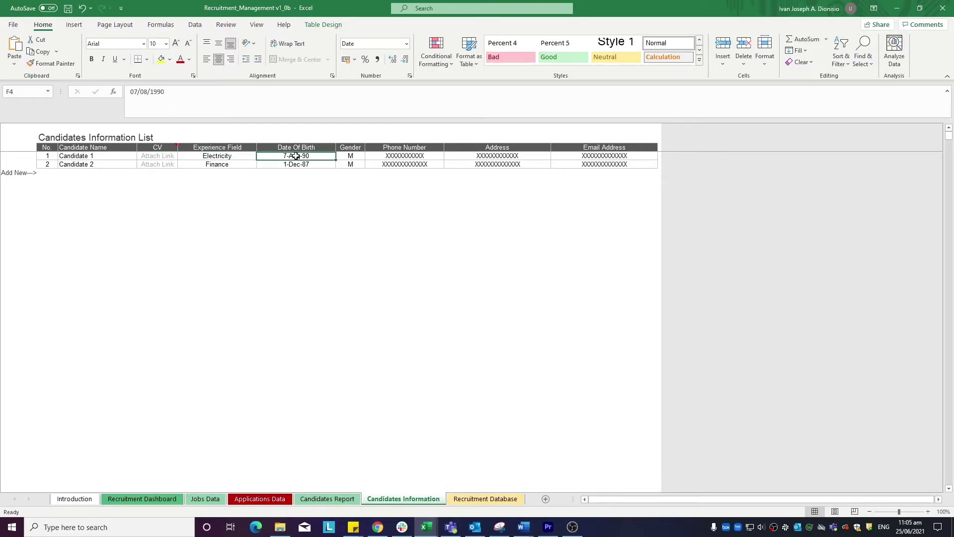
left_click(350, 156)
left_click(389, 156)
left_click(484, 158)
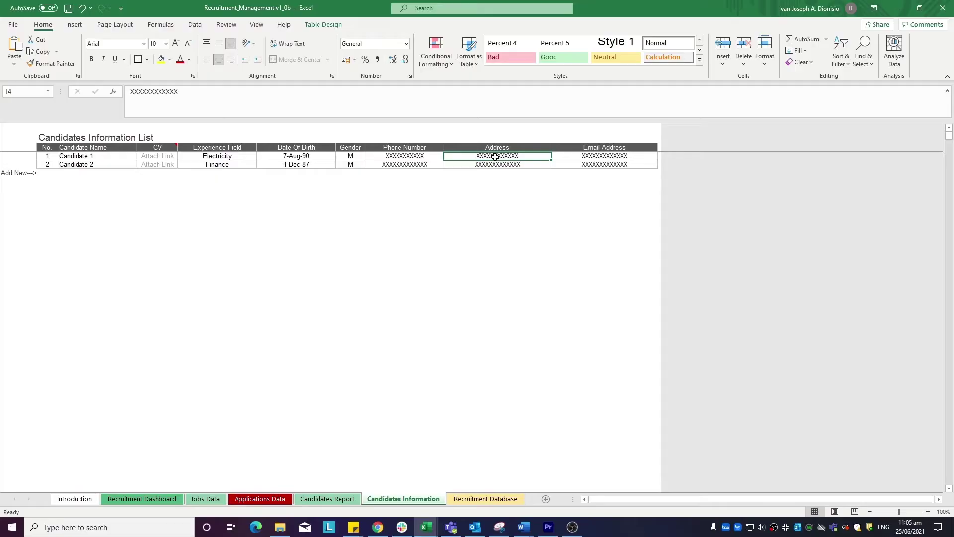
left_click(611, 157)
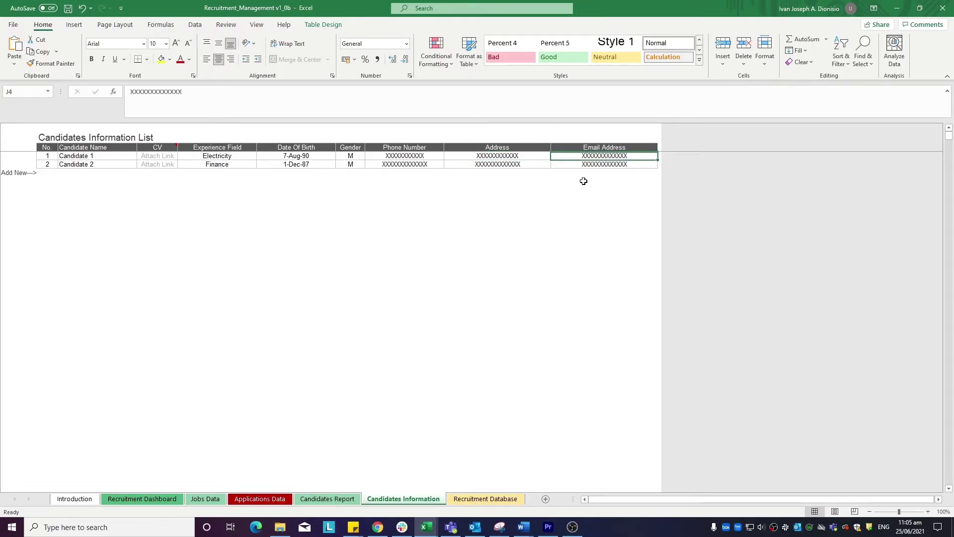
On Recruitment Dashboard, inspect the Total Jobs, Total Hiring Cost and Days In Market figures.
left_click(165, 499)
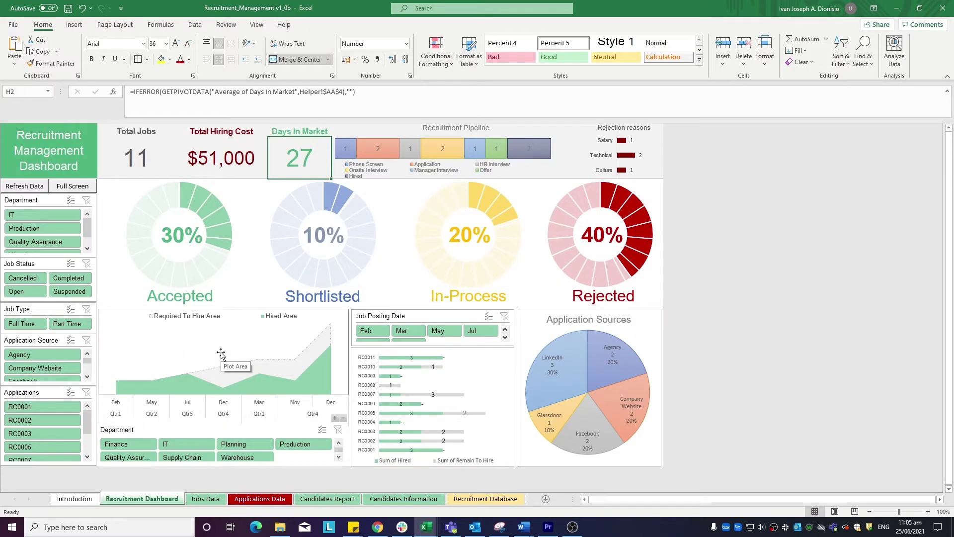
left_click(156, 163)
left_click(219, 155)
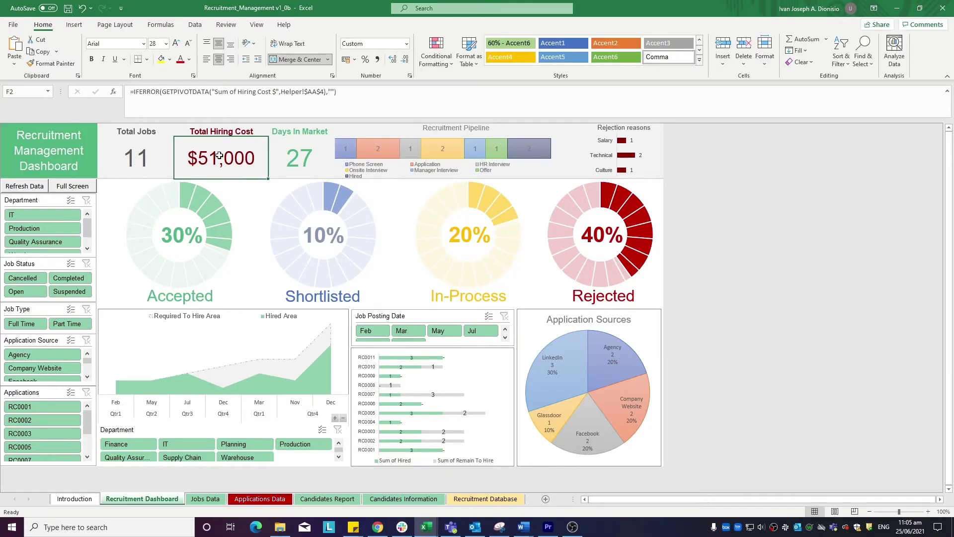
left_click(313, 160)
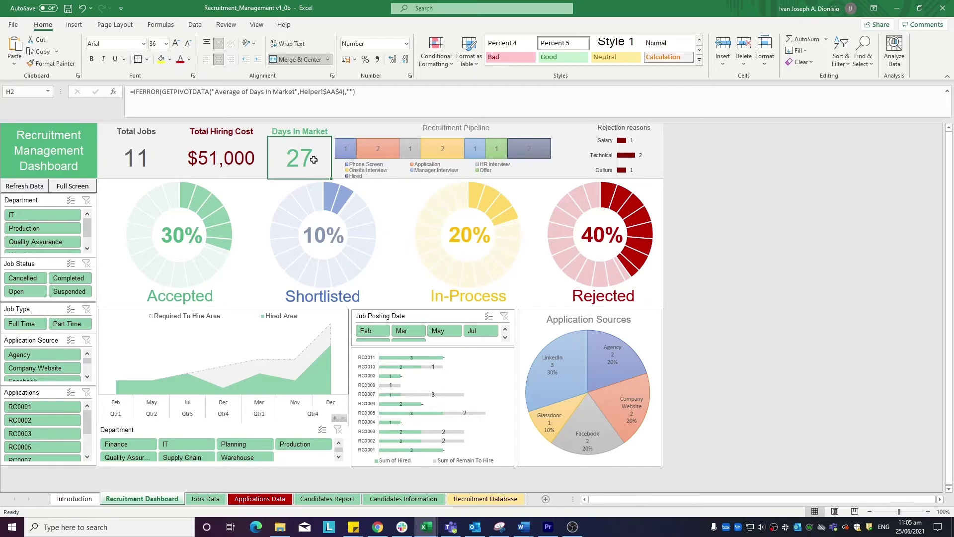
Select the Recruitment Pipeline and Rejection reasons charts and the Accepted, Shortlisted, In-Process, Rejected donuts.
left_click(345, 155)
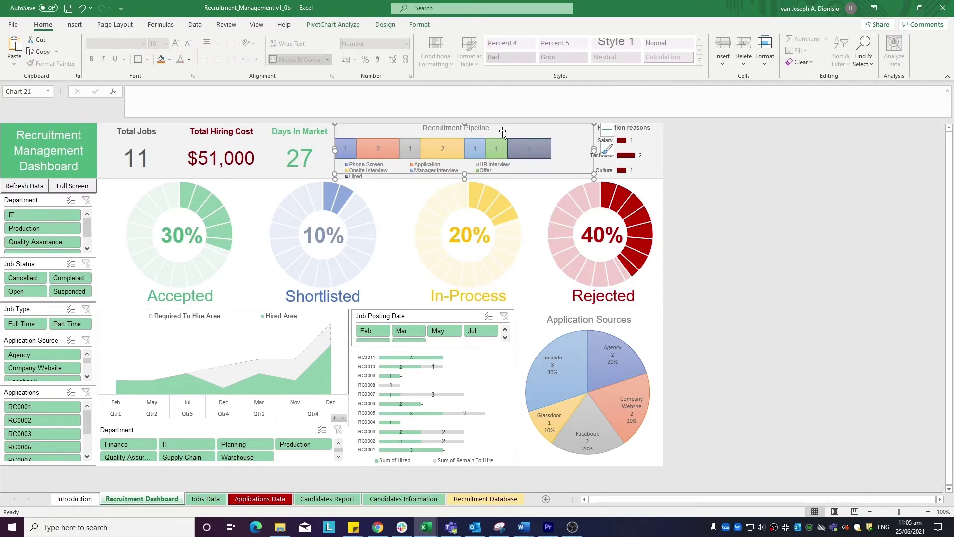
left_click(657, 169)
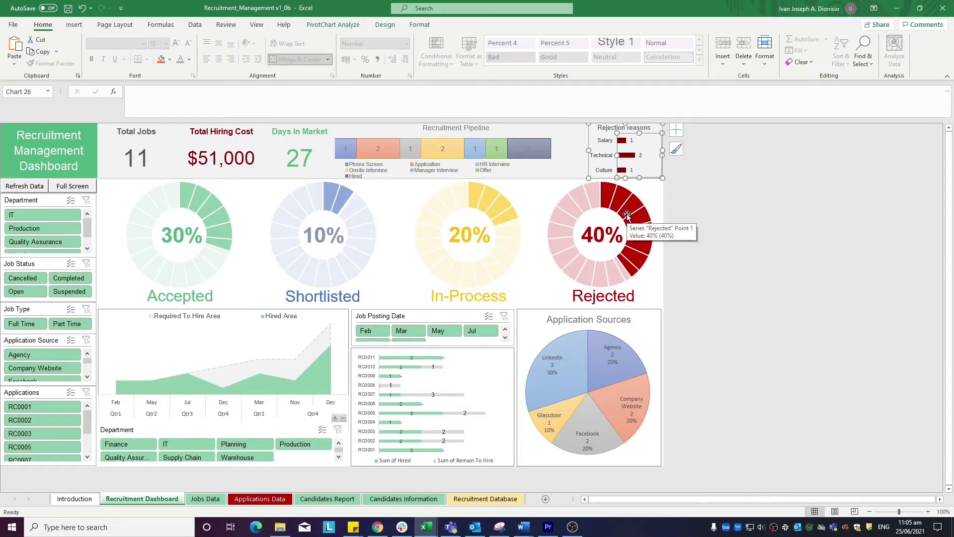
left_click(546, 202)
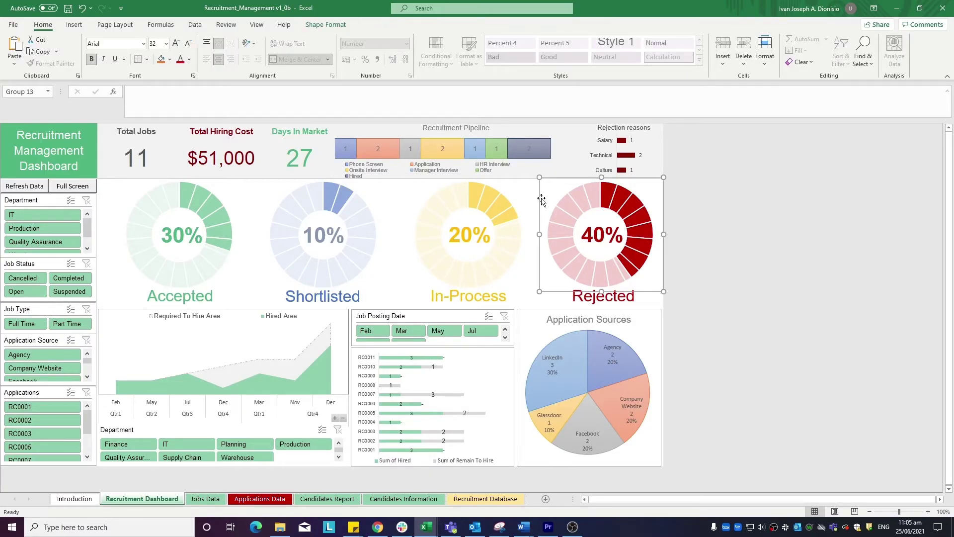
mouse_move(203, 258)
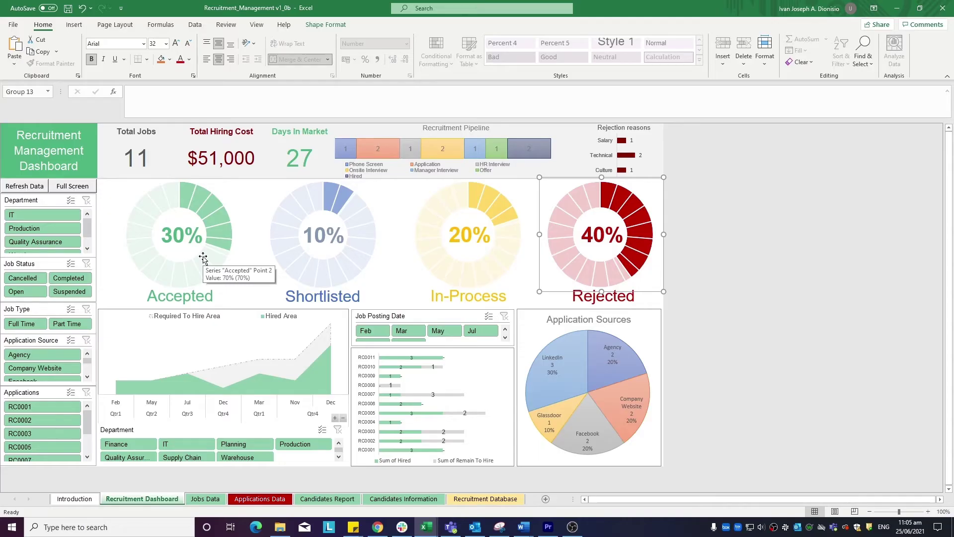
left_click(203, 257)
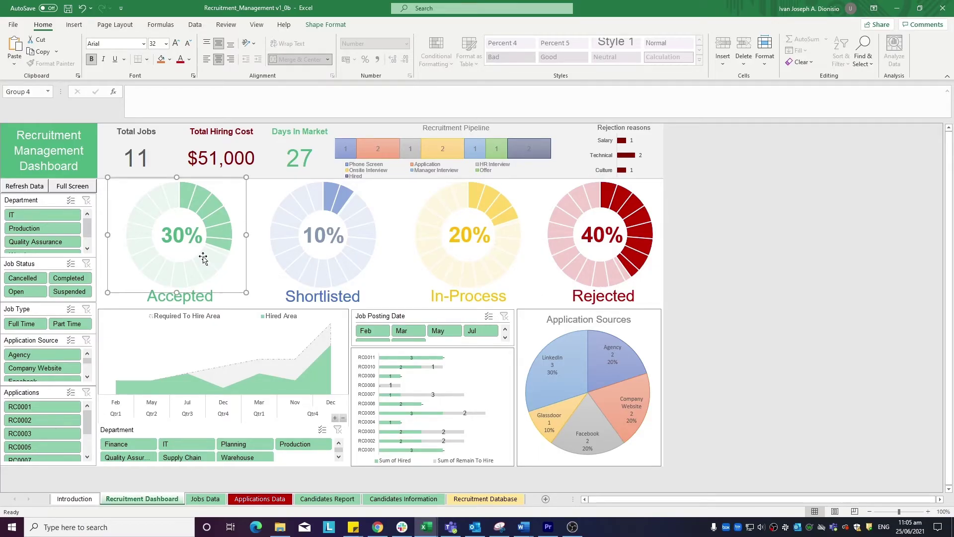
left_click(322, 254)
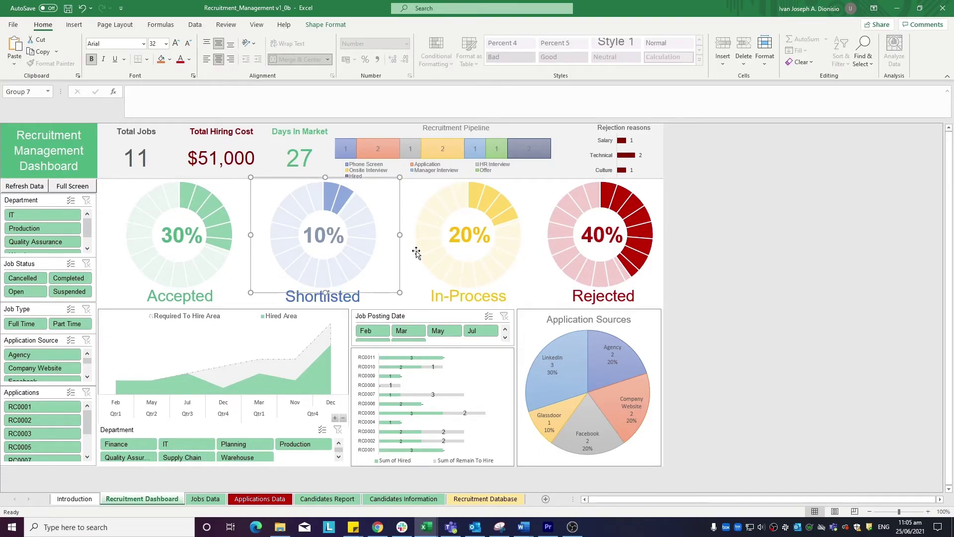
left_click(469, 252)
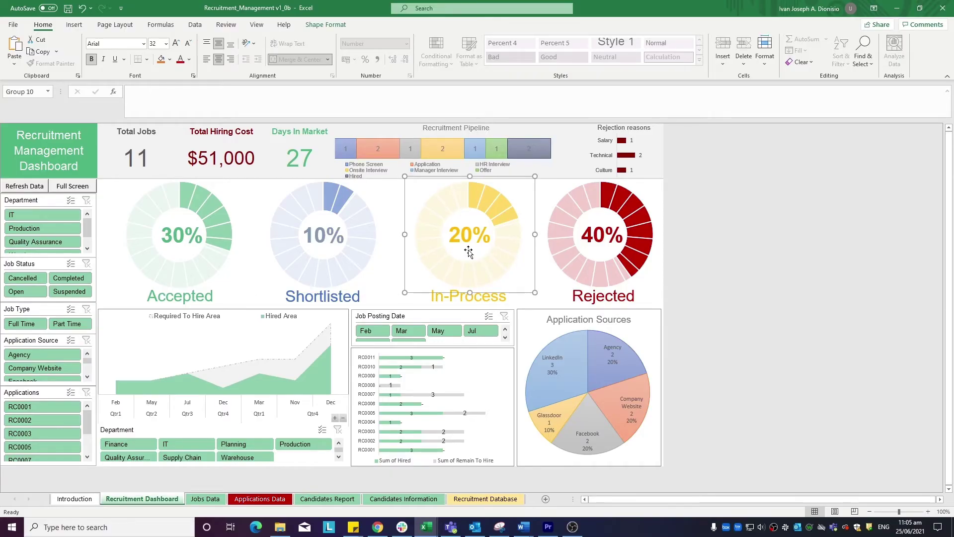
left_click(609, 254)
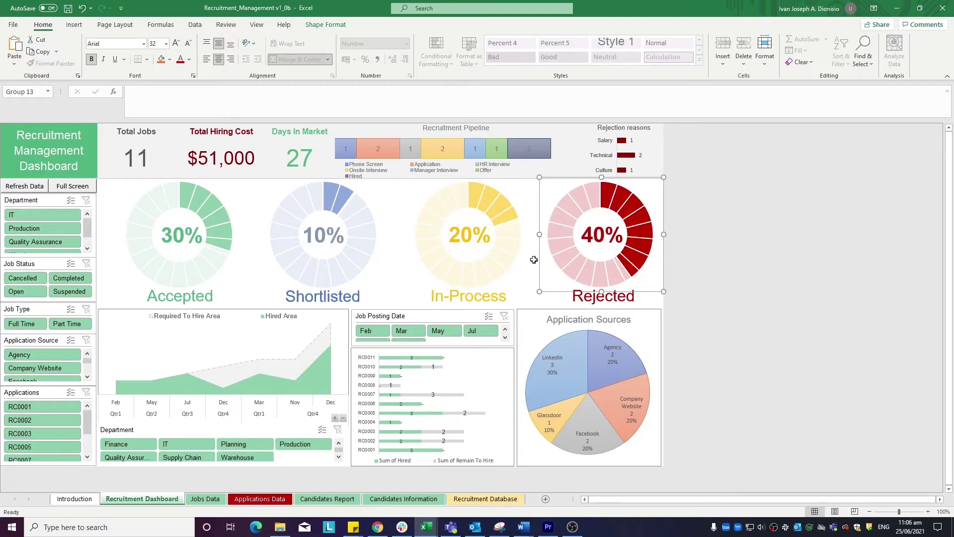
left_click(252, 342)
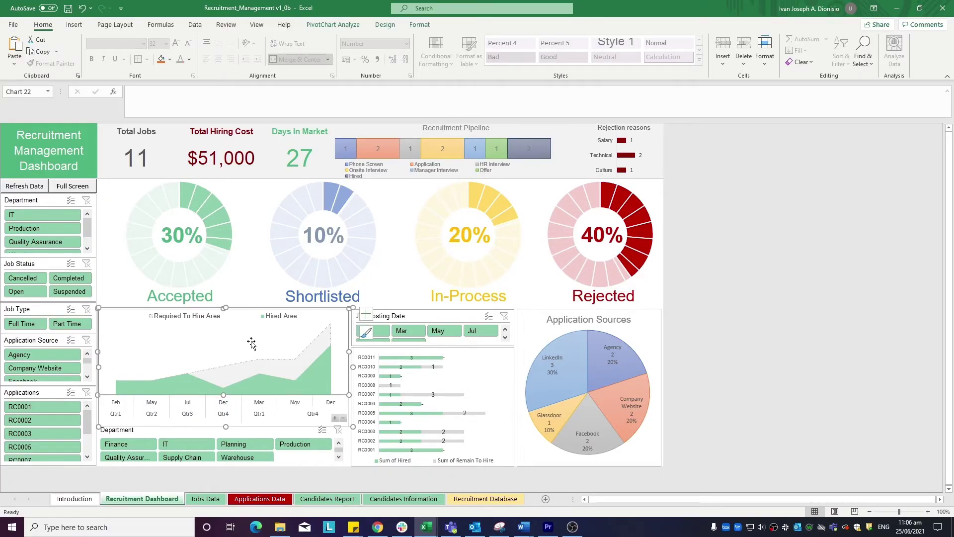
left_click(474, 384)
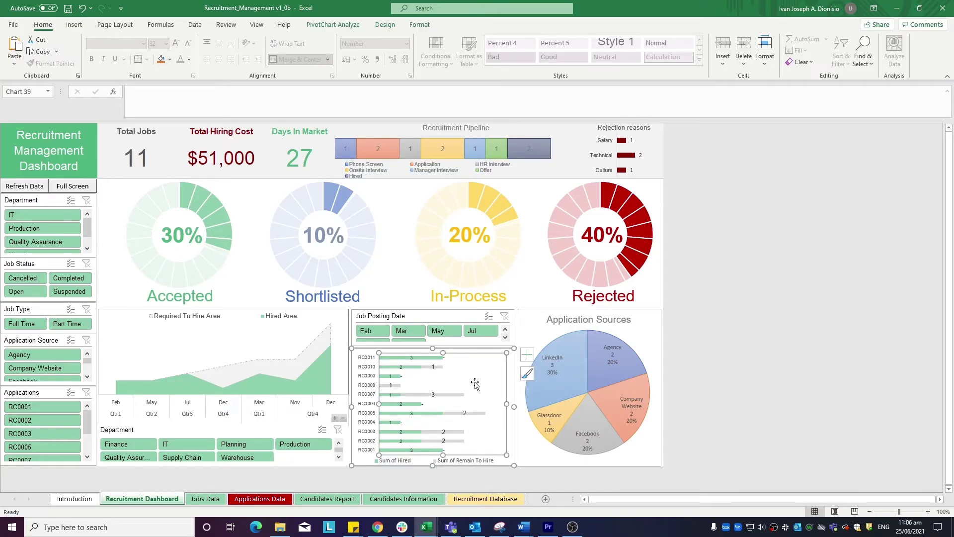
left_click(649, 354)
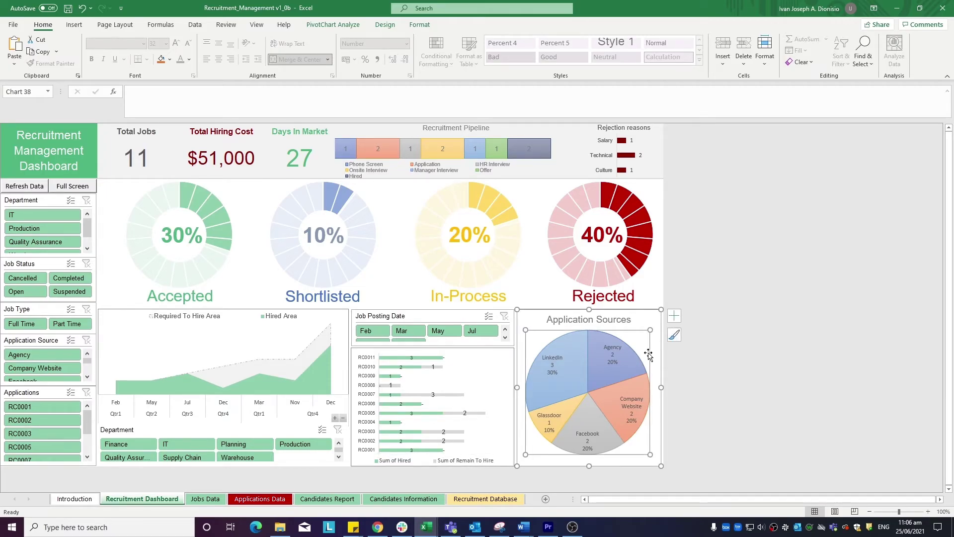
mouse_move(633, 359)
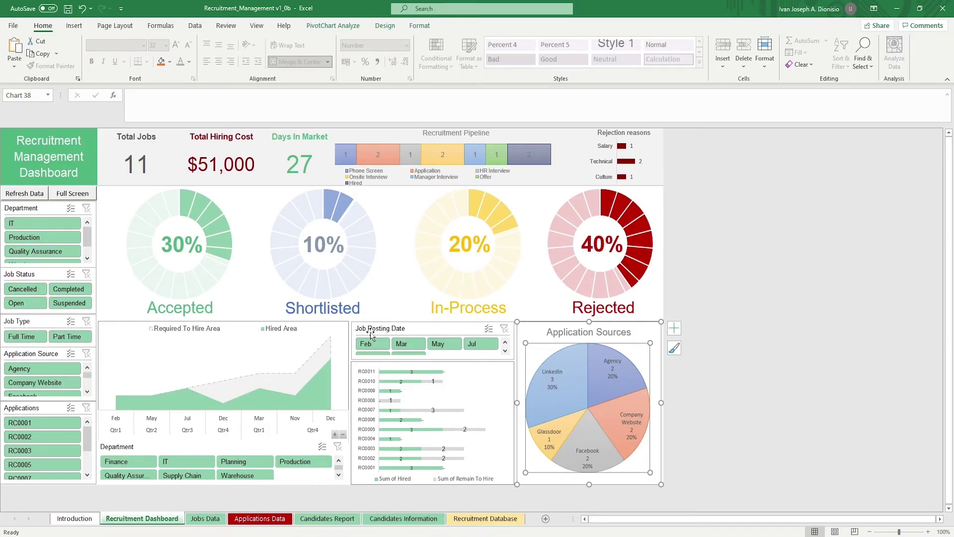
Refresh the dashboard to 12 jobs and 91 days, try full screen, then maximize the window.
left_click(32, 195)
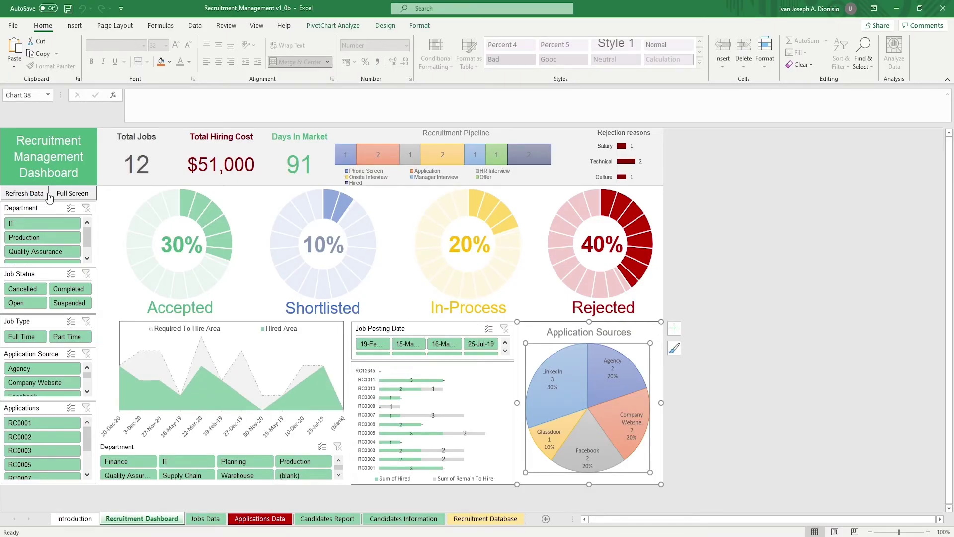
left_click(57, 196)
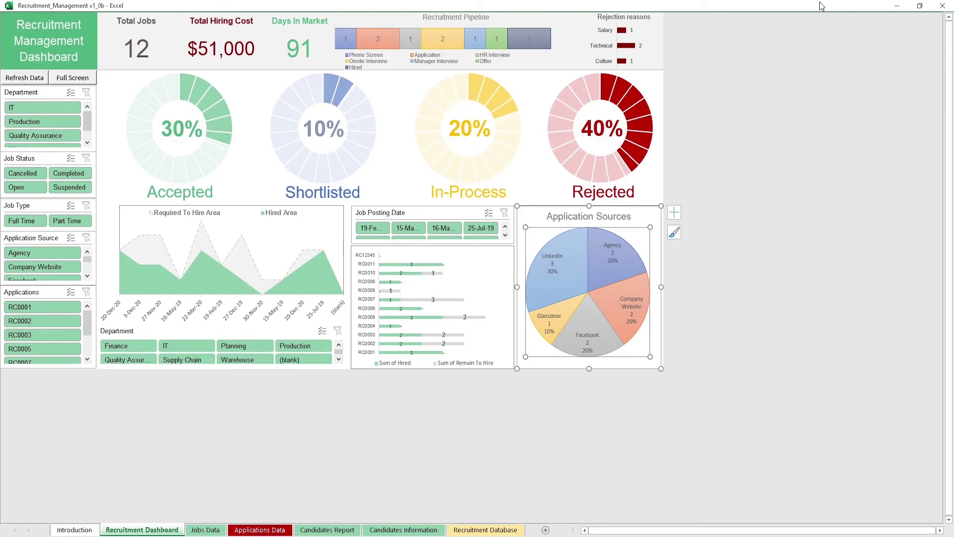
left_click(914, 13)
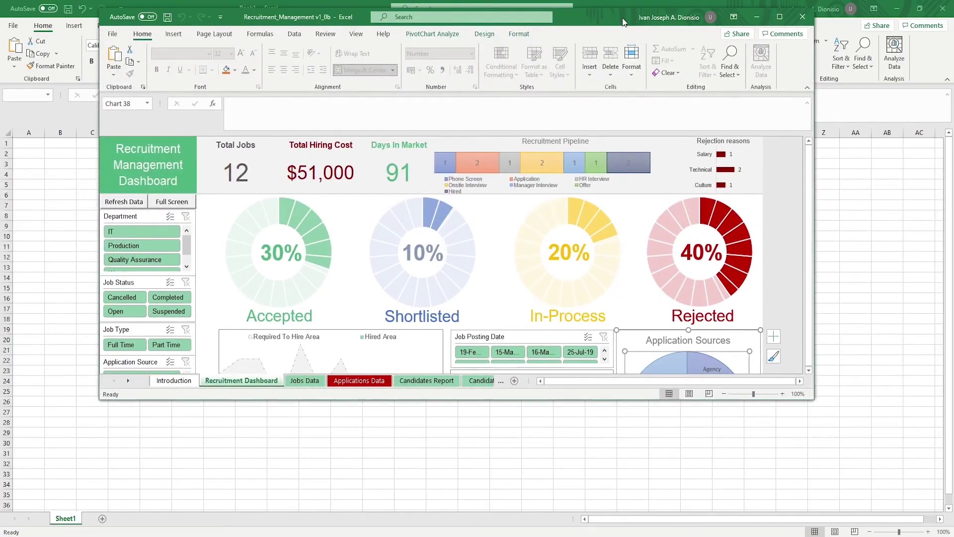
left_click_drag(622, 17, 611, 4)
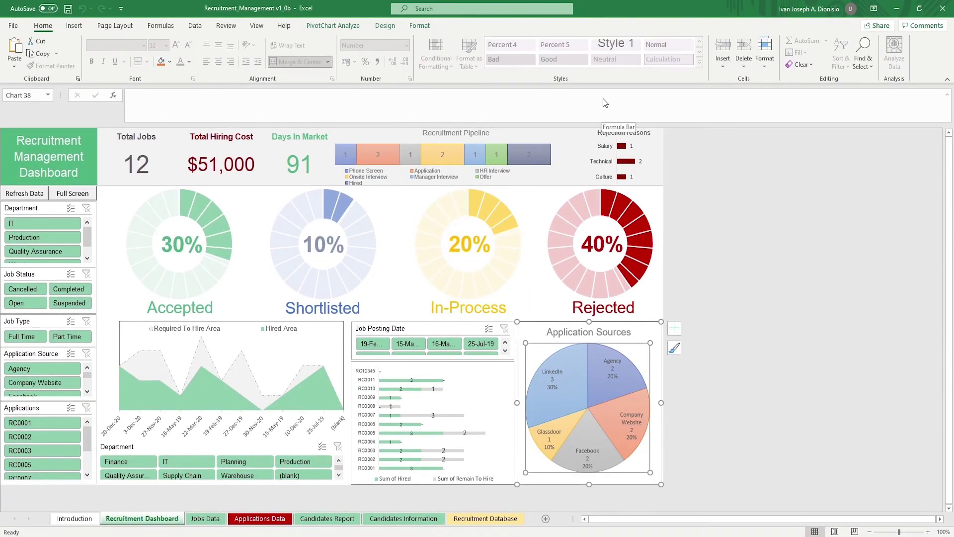